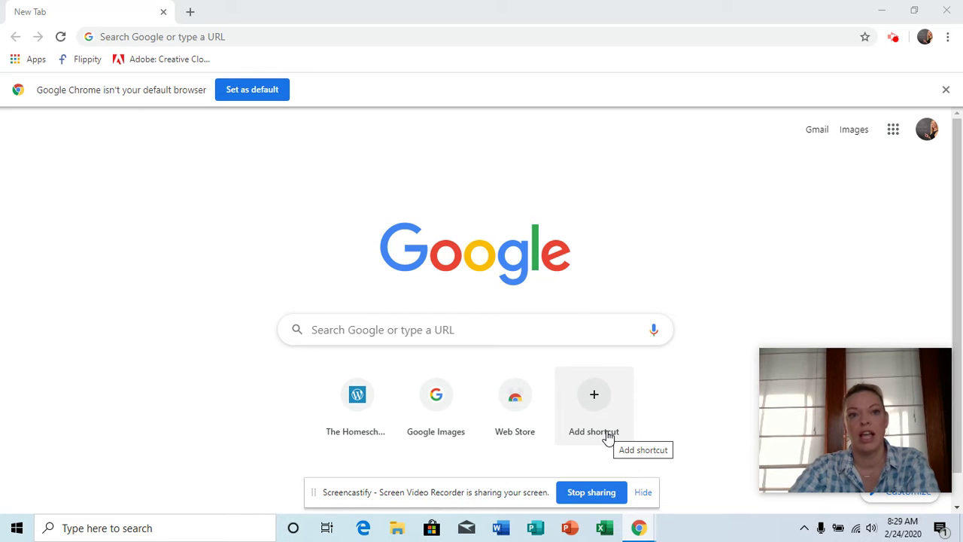
- Search the web for "smore" and open the Smore newsletter website
{"action": "left_click", "coordinate": [280, 41]}
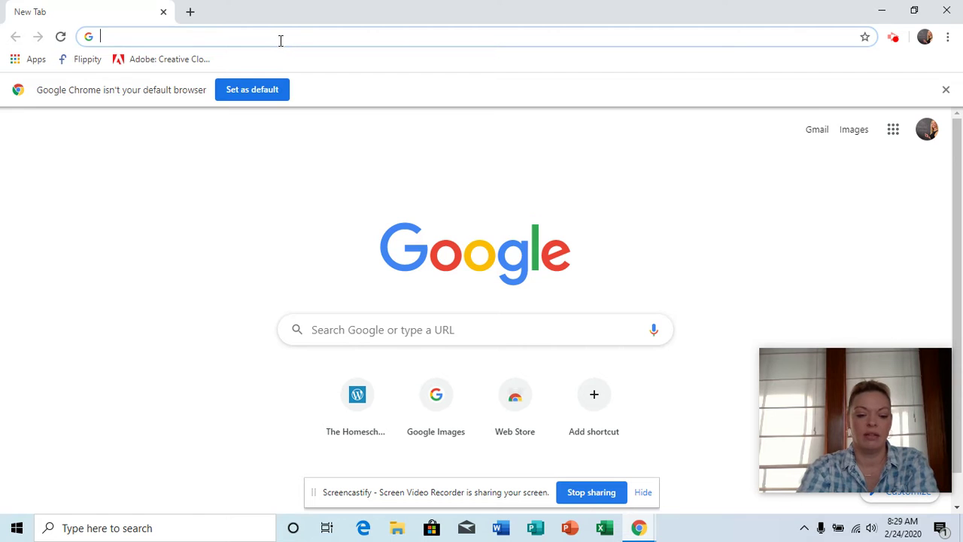
{"action": "type", "text": "smore"}
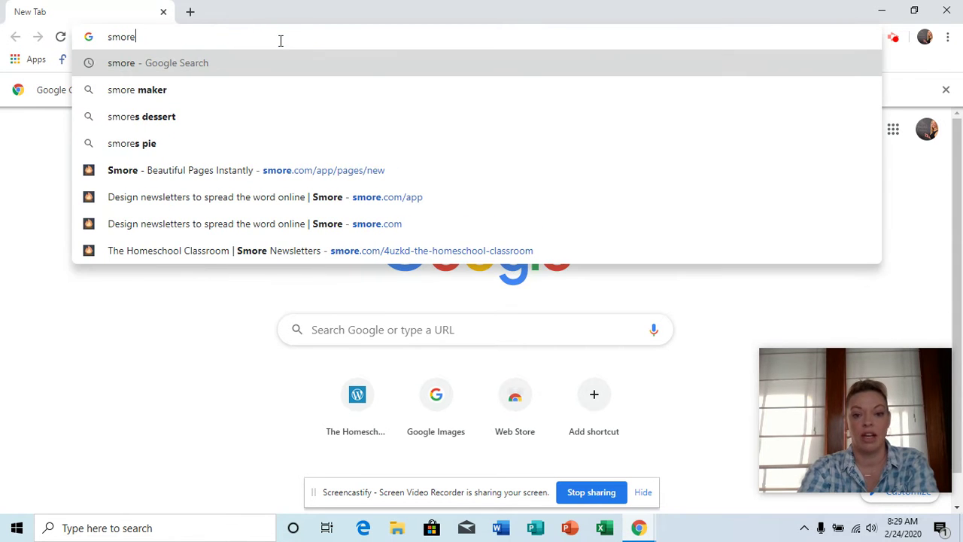
{"action": "key", "text": "Return"}
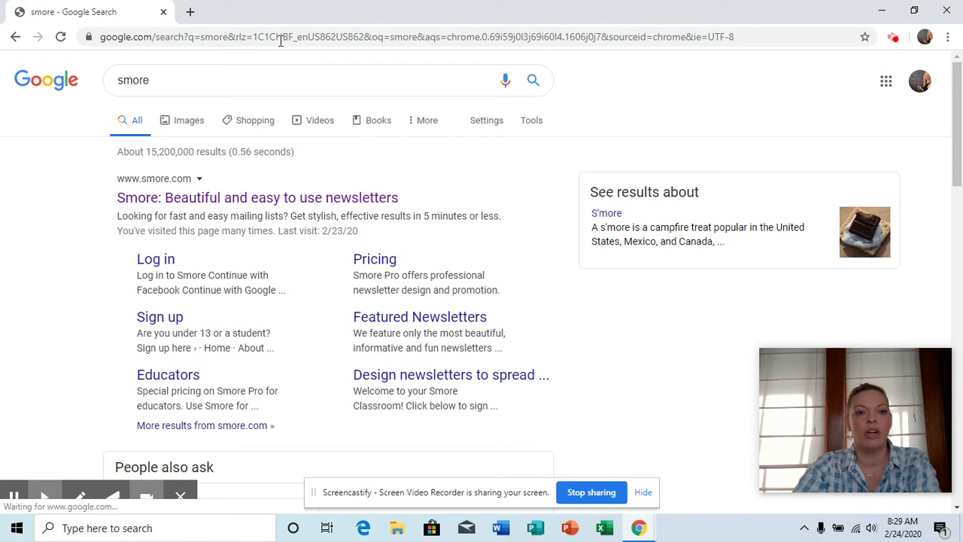
{"action": "left_click", "coordinate": [228, 198]}
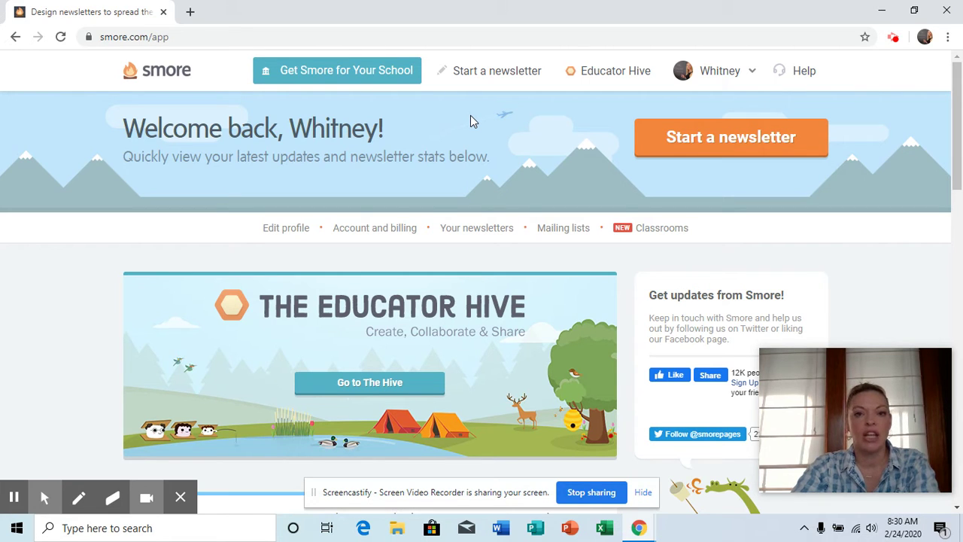
- Start a new newsletter from scratch using the Other template
{"action": "left_click", "coordinate": [512, 81]}
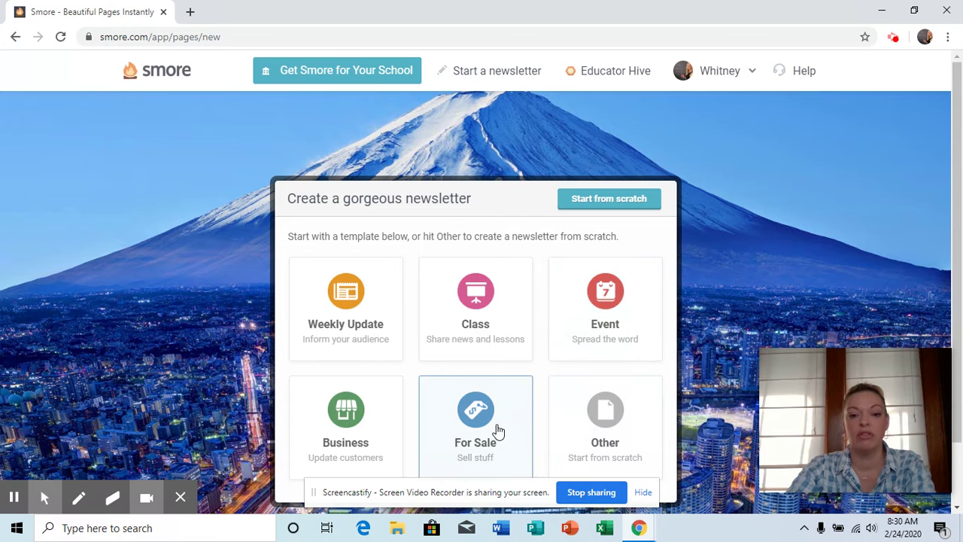
{"action": "left_click", "coordinate": [613, 430]}
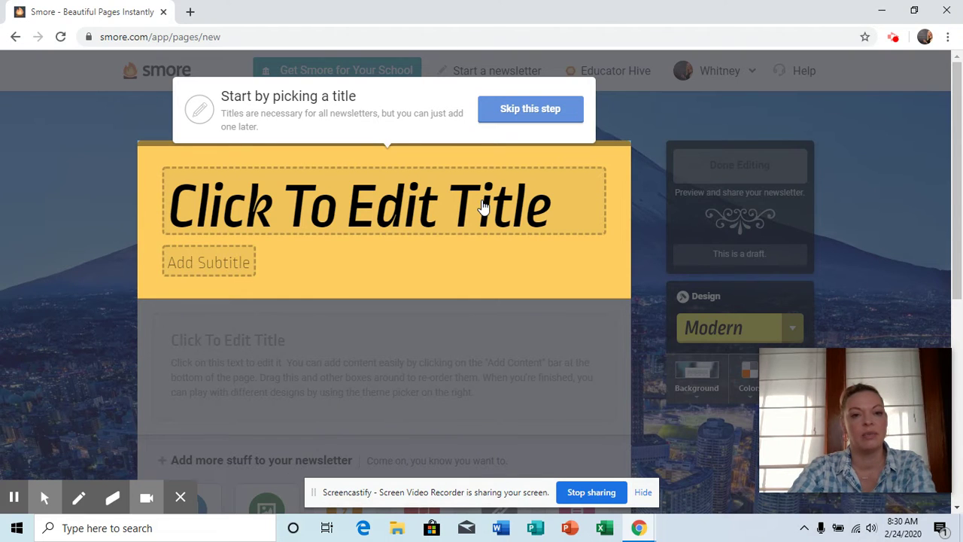
- Set the newsletter's title to "The Homeschool Classroom" and its subtitle to "2019-20 School Year"
{"action": "left_click", "coordinate": [483, 207]}
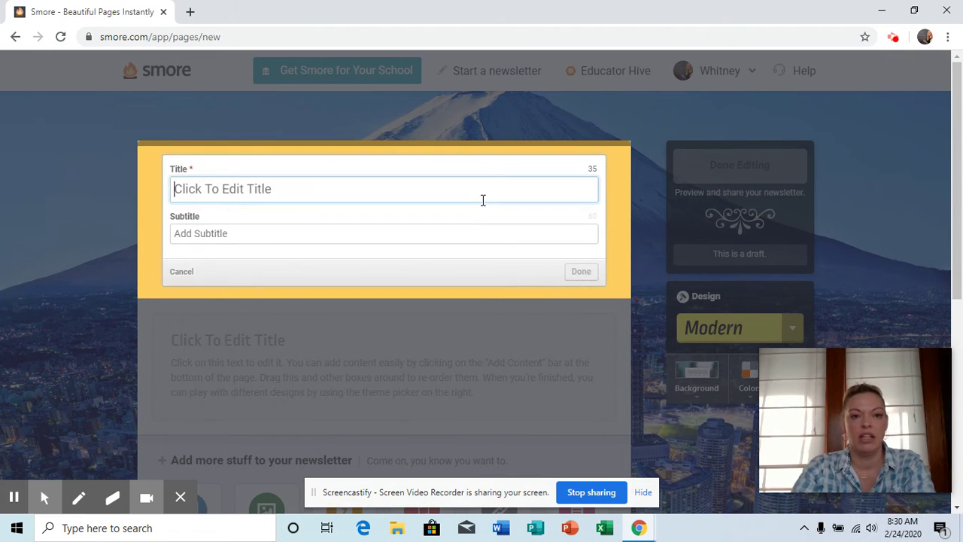
{"action": "type", "text": "The "}
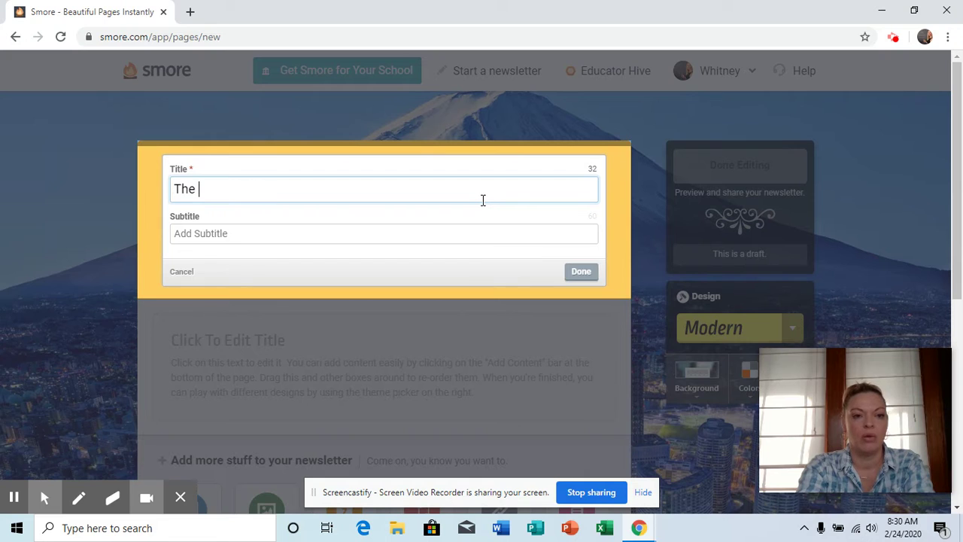
{"action": "type", "text": "Homescho"}
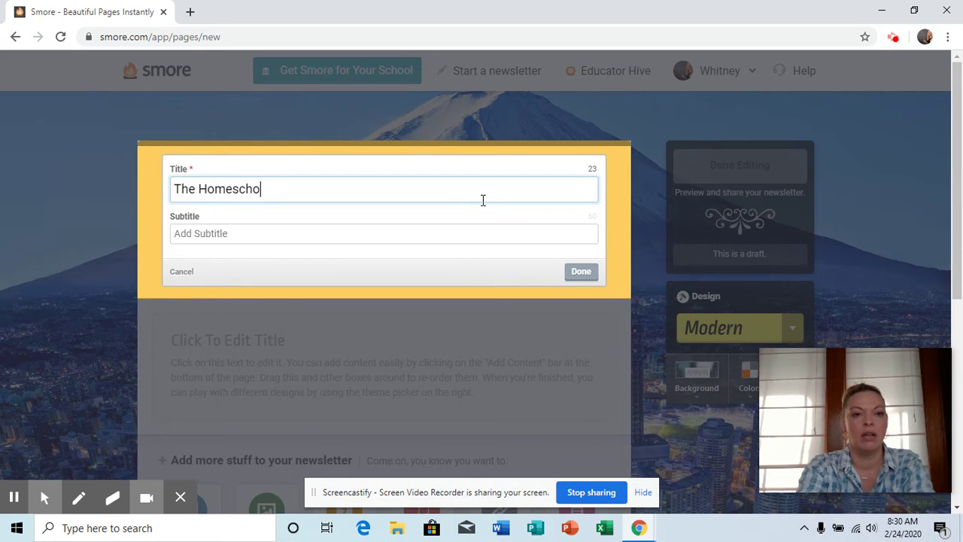
{"action": "type", "text": "ol Classroo"}
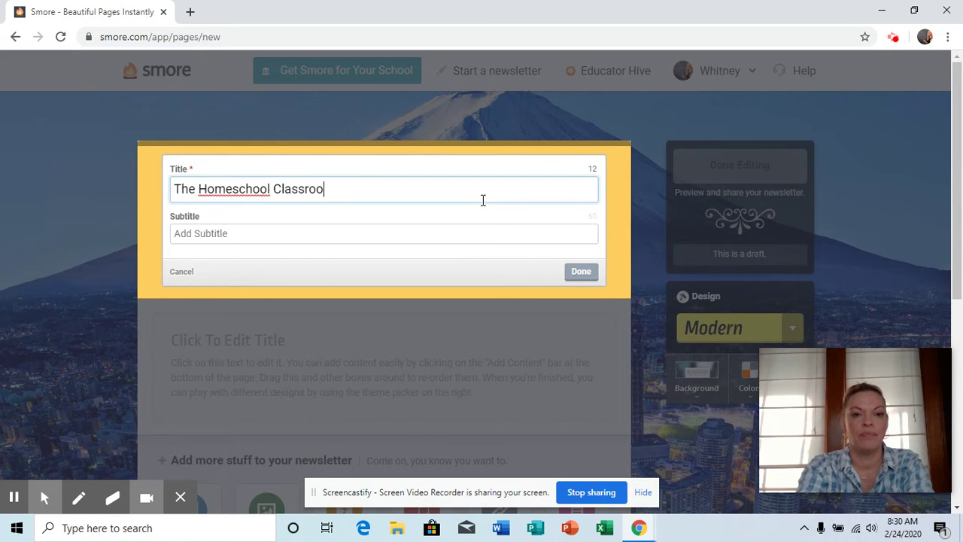
{"action": "type", "text": "m"}
{"action": "left_click", "coordinate": [356, 227]}
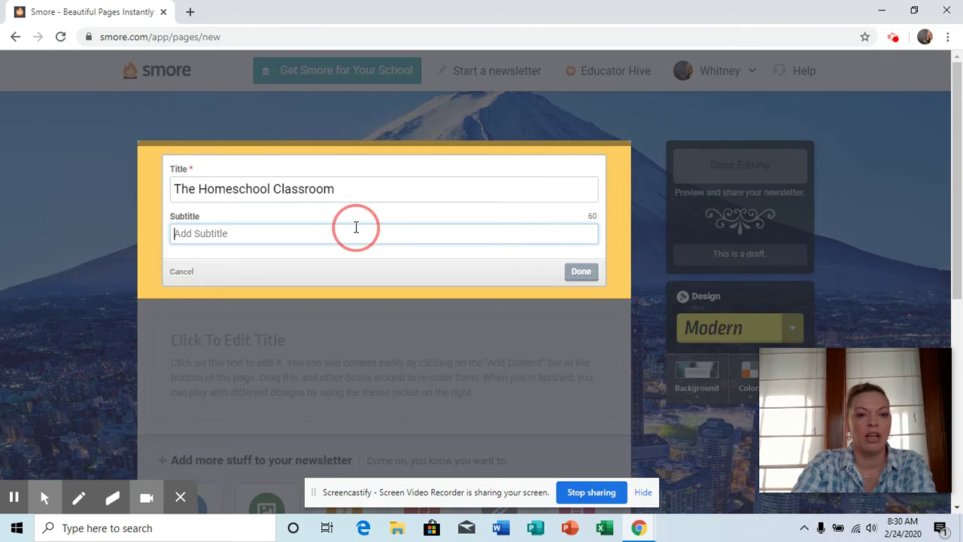
{"action": "type", "text": "2019"}
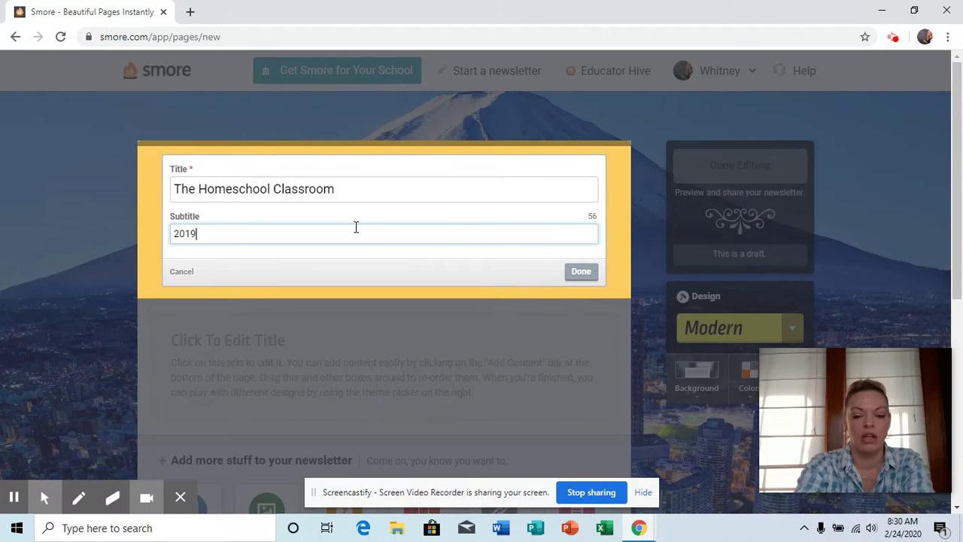
{"action": "type", "text": "-20 "}
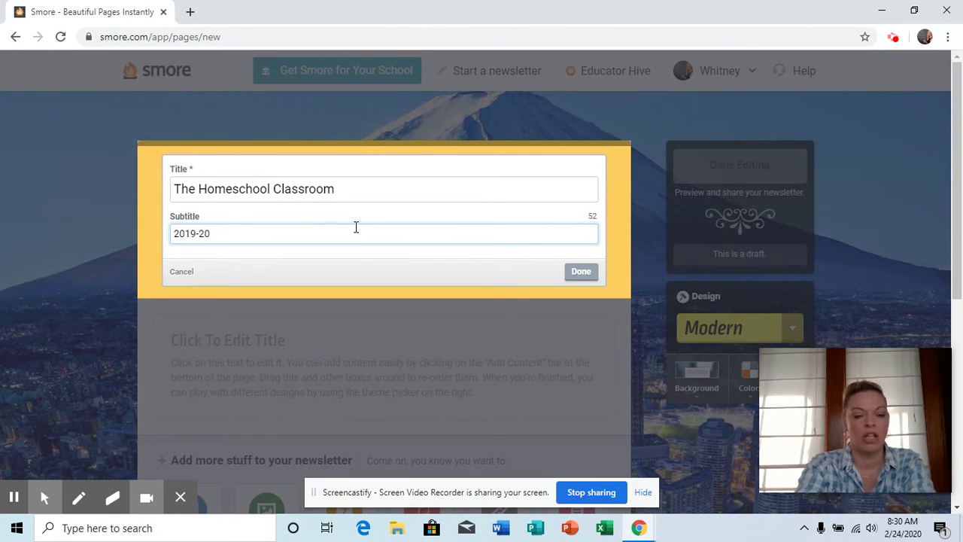
{"action": "type", "text": "School"}
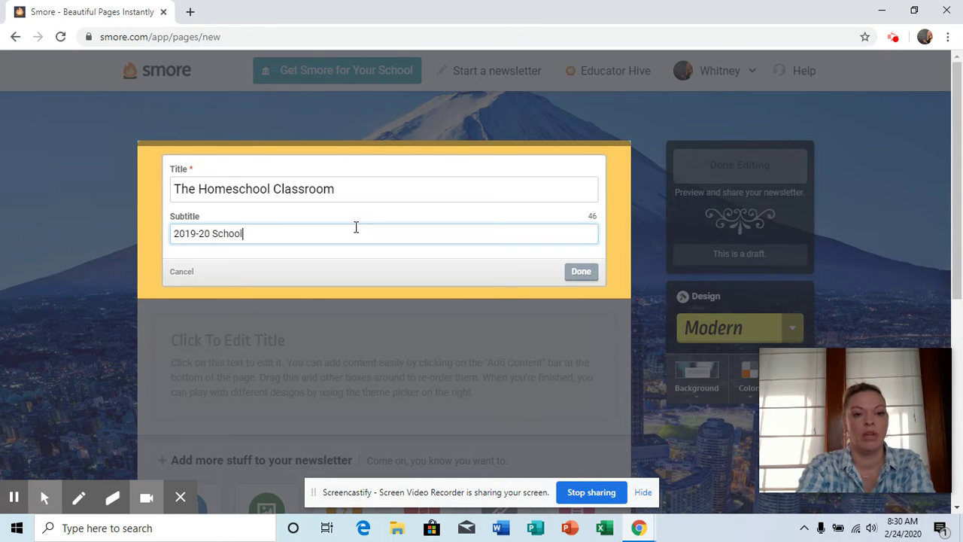
{"action": "type", "text": " Year"}
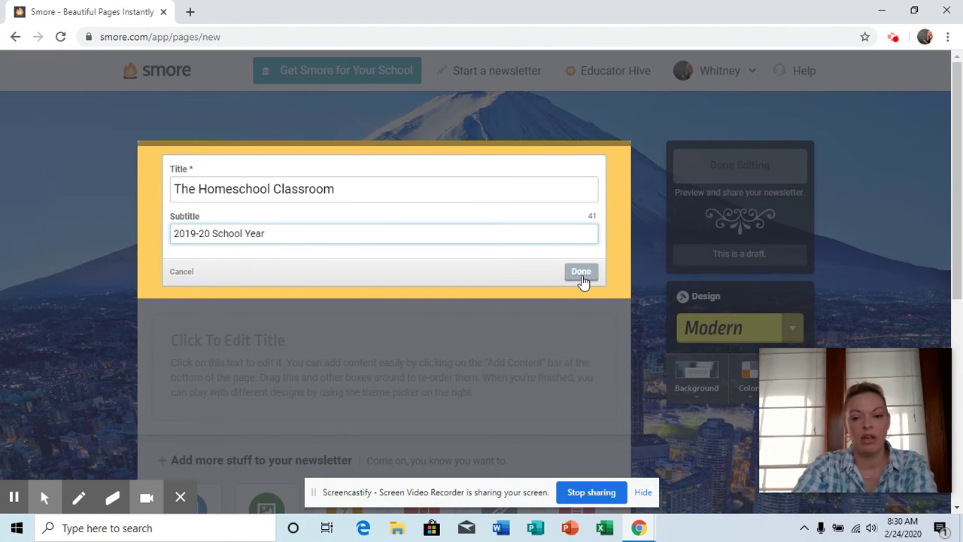
{"action": "left_click", "coordinate": [582, 278]}
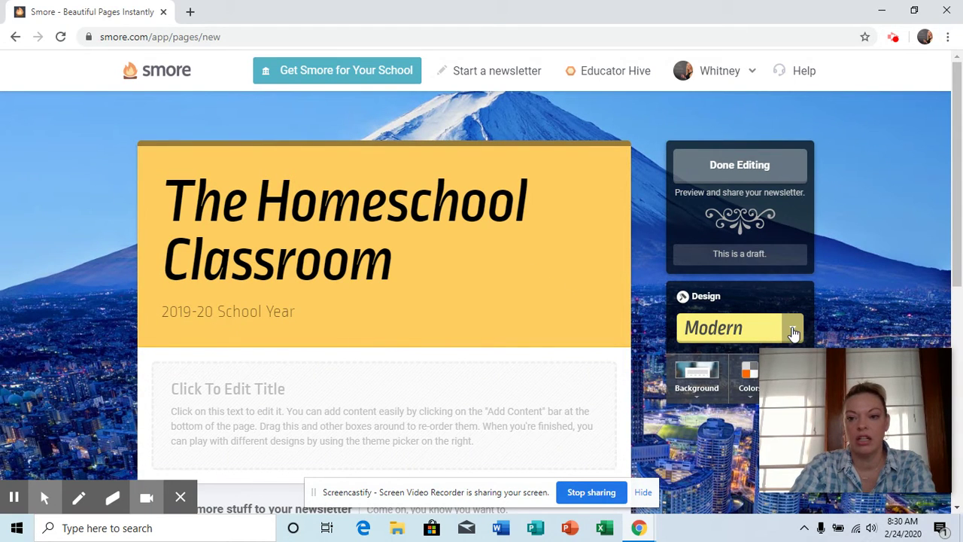
- Change the newsletter's design theme to Handwritten
{"action": "left_click", "coordinate": [793, 331]}
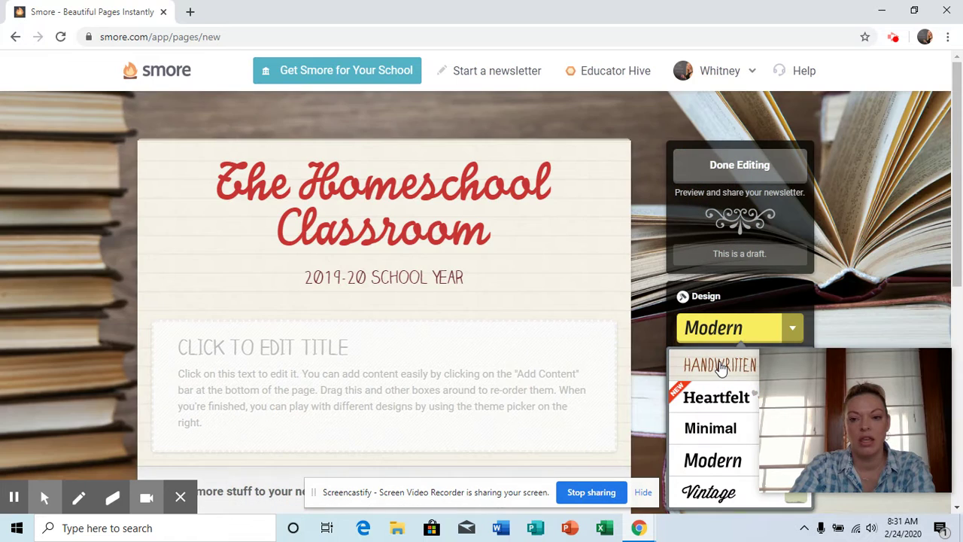
{"action": "left_click", "coordinate": [720, 366]}
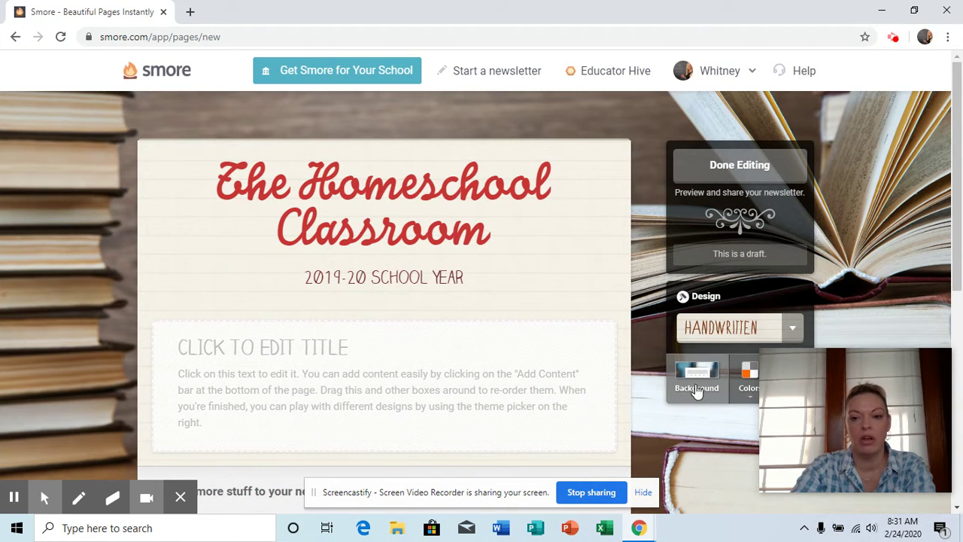
- Try out several Handwritten background images, including paintbrushes, daisies on wood and plain green, then reapply the one with books
{"action": "left_click", "coordinate": [695, 401]}
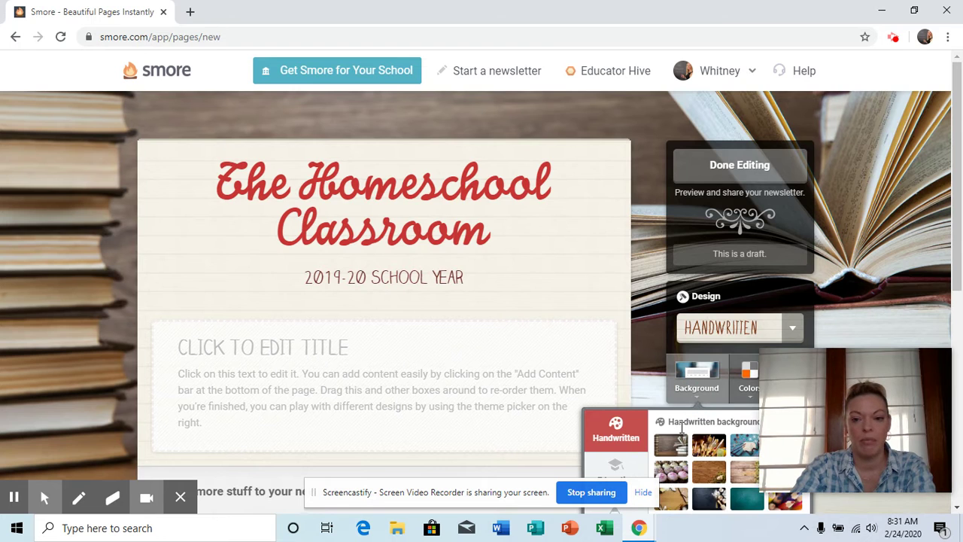
{"action": "left_click", "coordinate": [713, 449]}
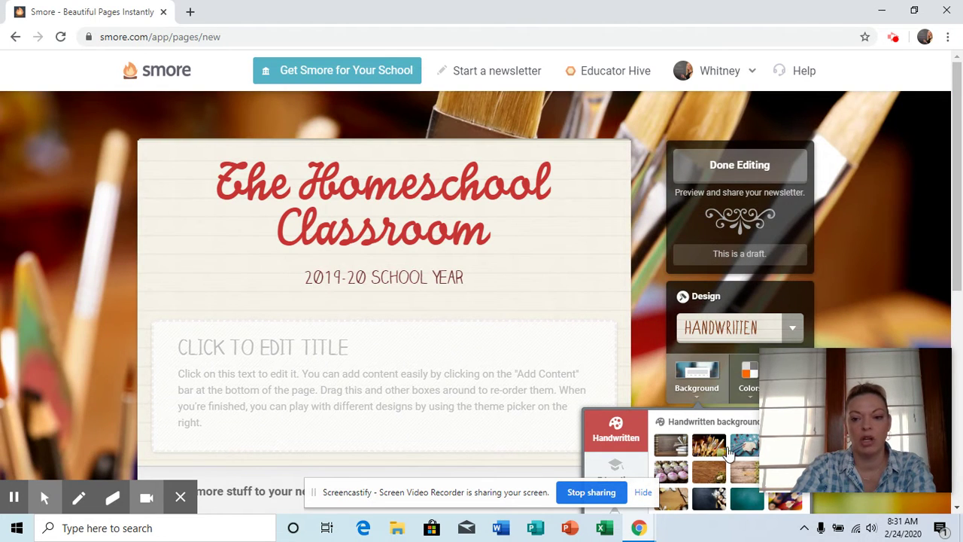
{"action": "left_click", "coordinate": [747, 449]}
{"action": "left_click", "coordinate": [744, 473]}
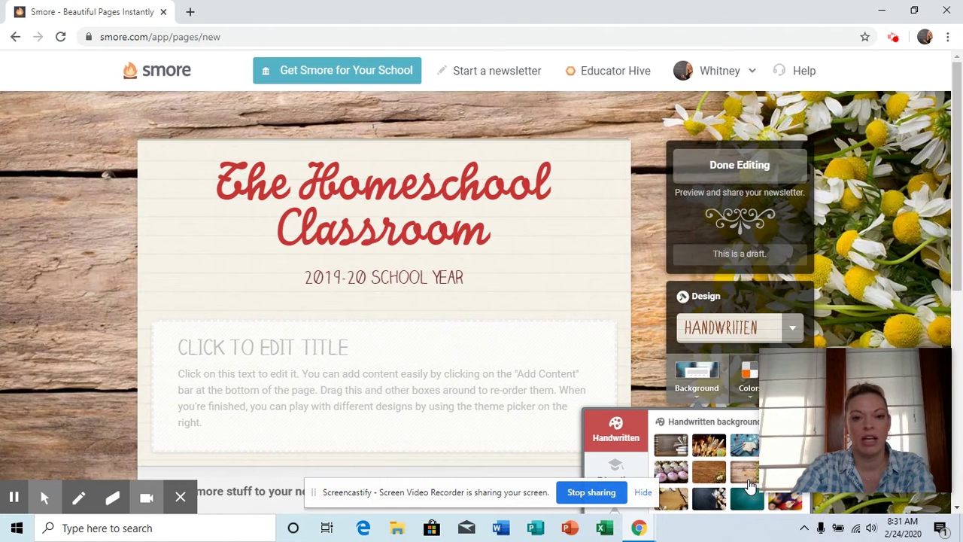
{"action": "left_click", "coordinate": [708, 472]}
{"action": "left_click", "coordinate": [672, 474]}
{"action": "left_click", "coordinate": [670, 498]}
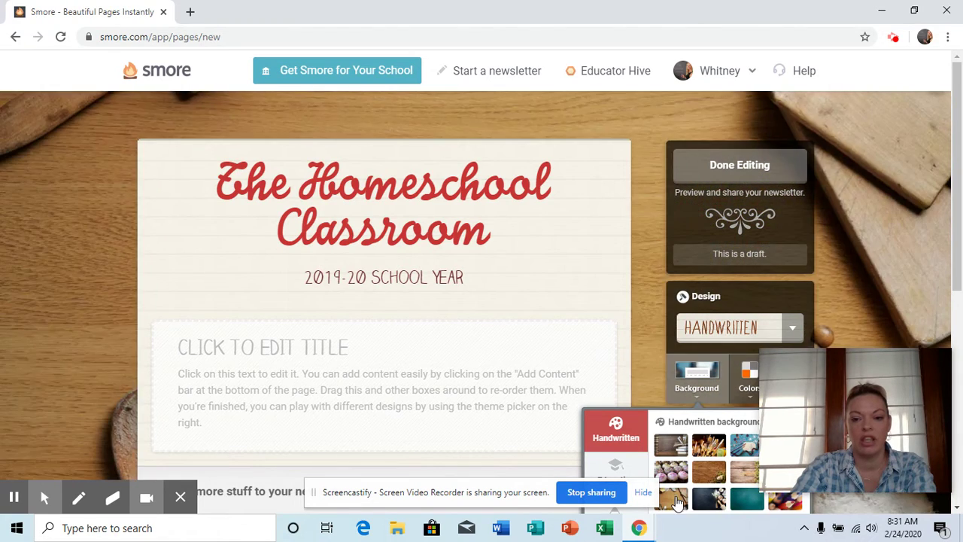
{"action": "left_click", "coordinate": [710, 499]}
{"action": "left_click", "coordinate": [748, 500]}
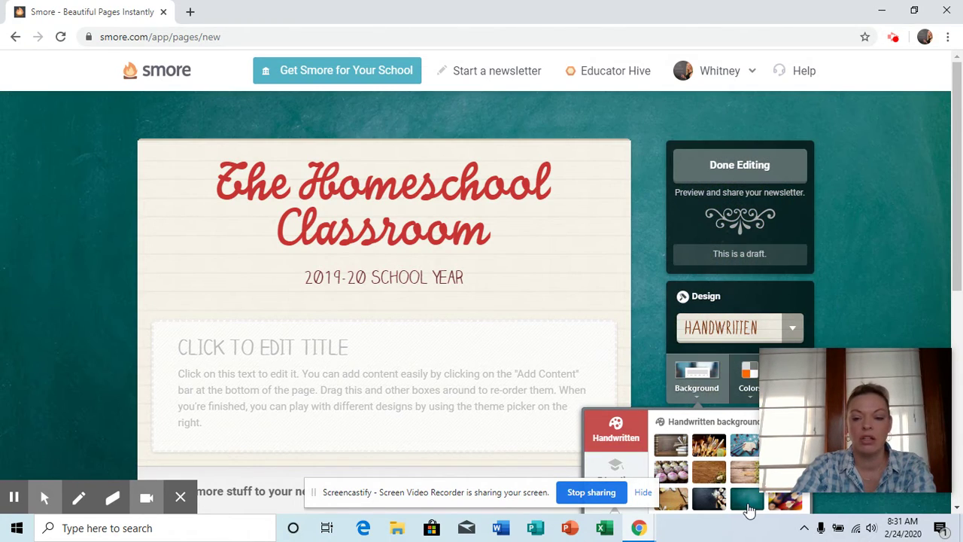
{"action": "left_click", "coordinate": [673, 449]}
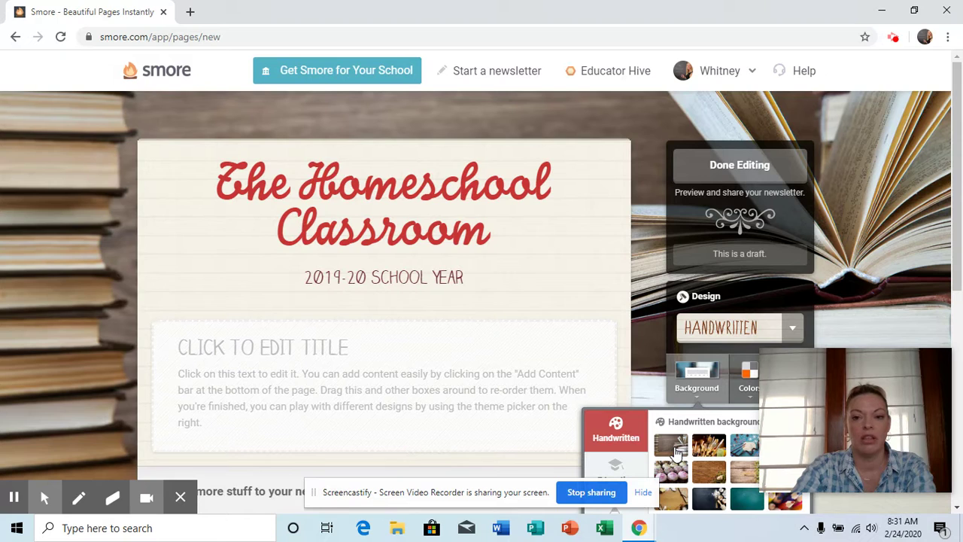
- Set the newsletter's color scheme to green
{"action": "left_click", "coordinate": [752, 399]}
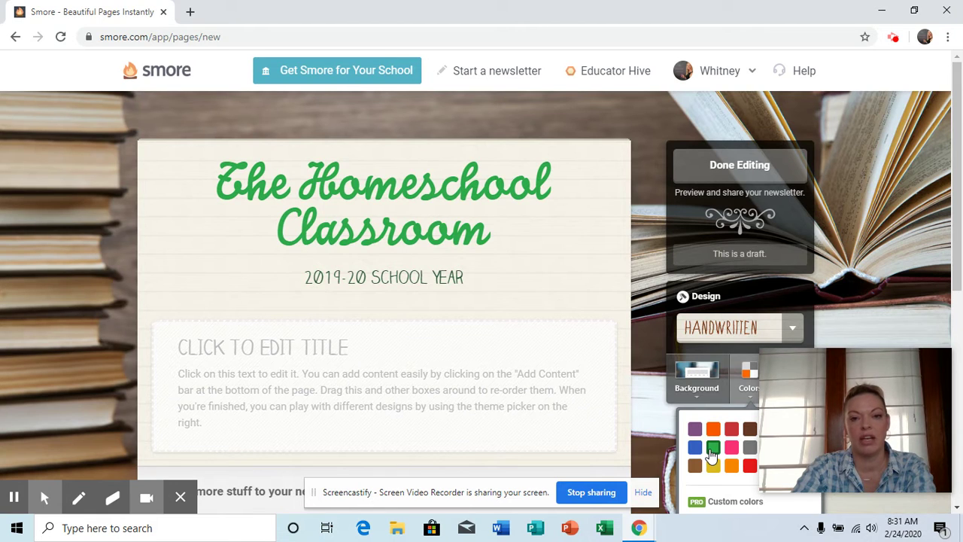
{"action": "left_click", "coordinate": [713, 447]}
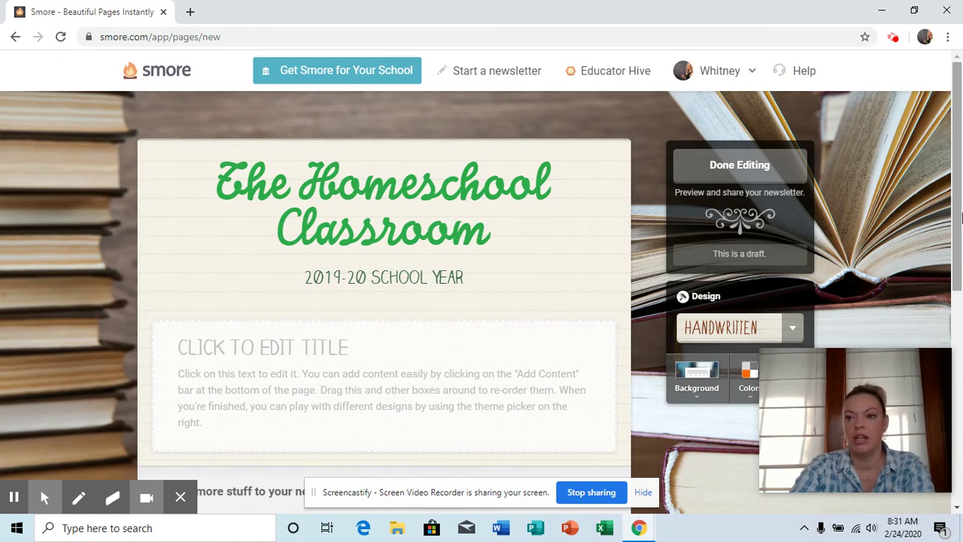
- Resize the browser window to reach the font choices, try several, and apply the font whose name begins with "Deck"
{"action": "left_click", "coordinate": [915, 12]}
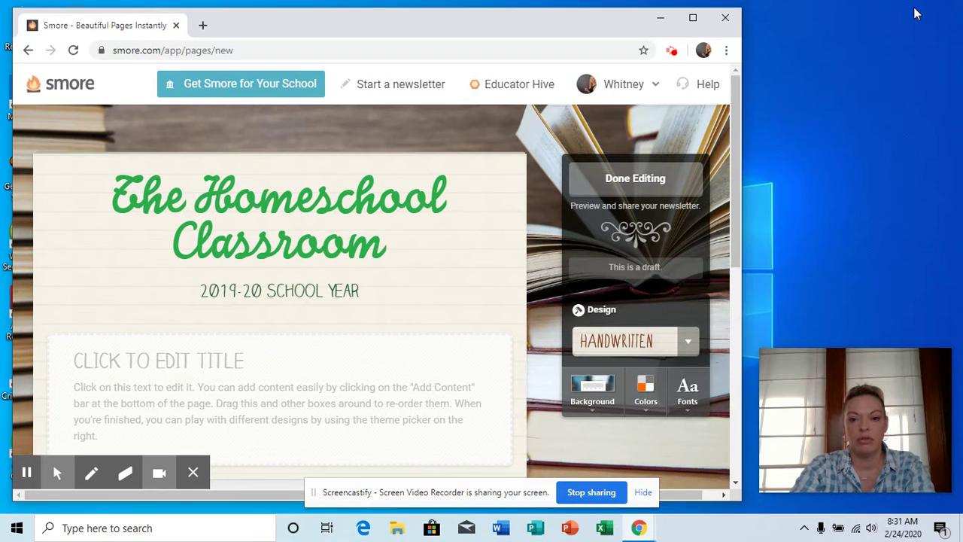
{"action": "left_click", "coordinate": [685, 410]}
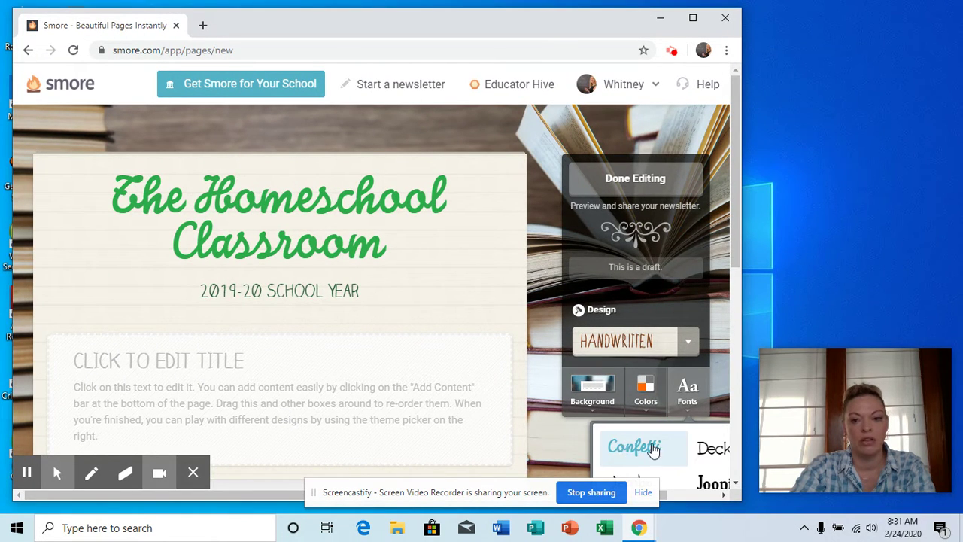
{"action": "left_click", "coordinate": [699, 485]}
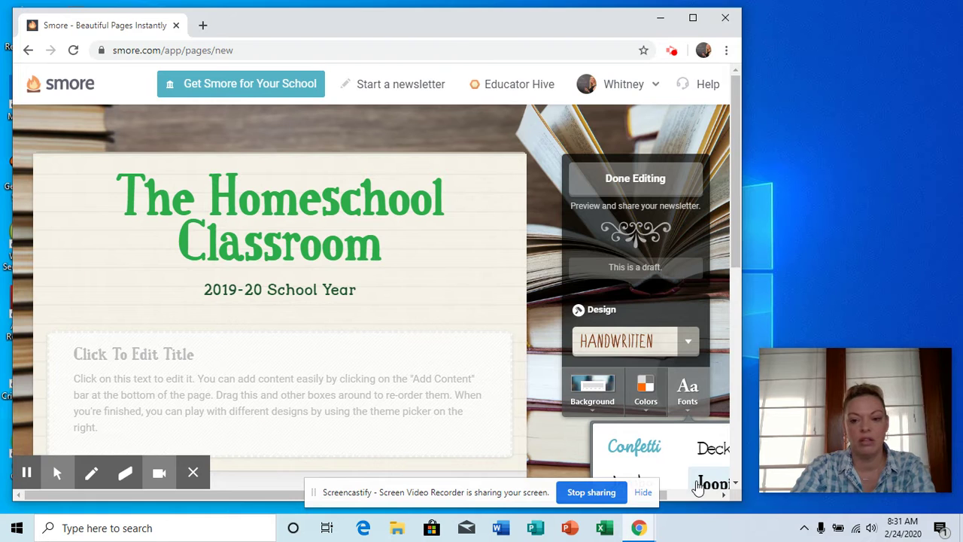
{"action": "left_click", "coordinate": [645, 483]}
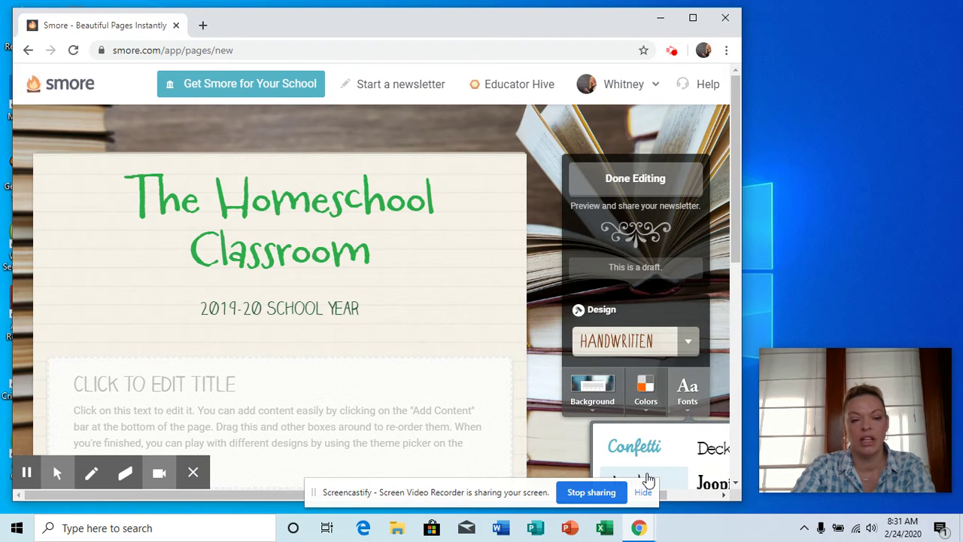
{"action": "left_click", "coordinate": [644, 460]}
{"action": "left_click", "coordinate": [710, 449]}
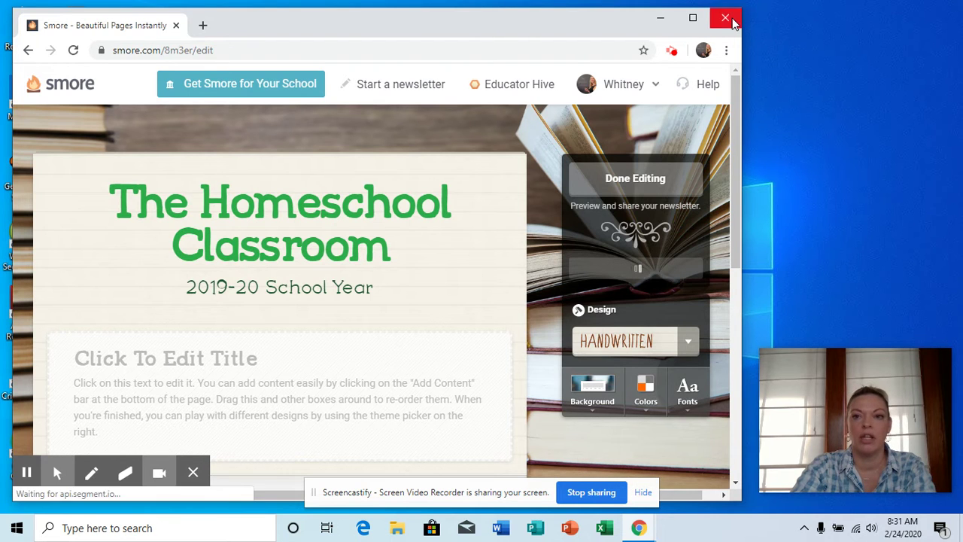
{"action": "left_click", "coordinate": [693, 18]}
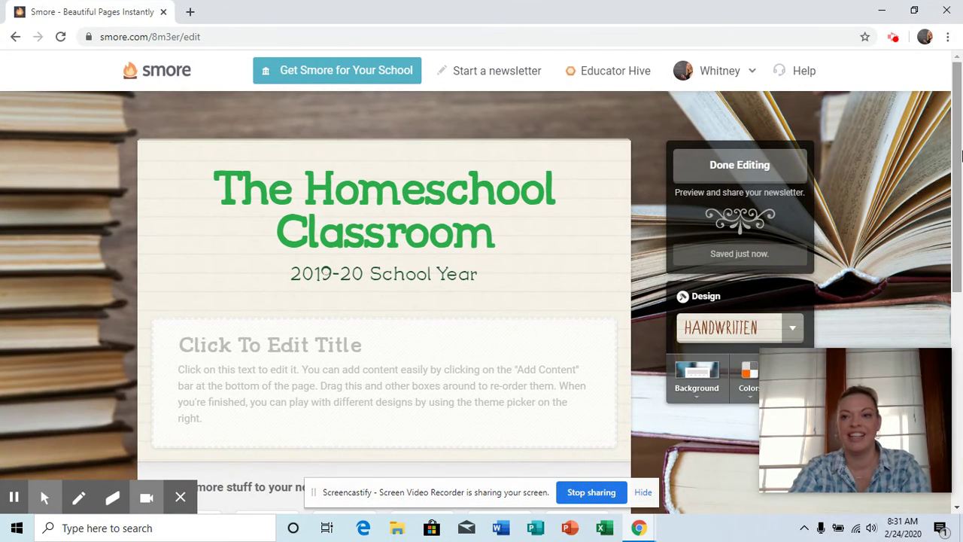
- Open the placeholder text block below the newsletter heading for editing and title it "Our Year Homeschooling"
{"action": "left_click_drag", "start_coordinate": [958, 133], "coordinate": [960, 186]}
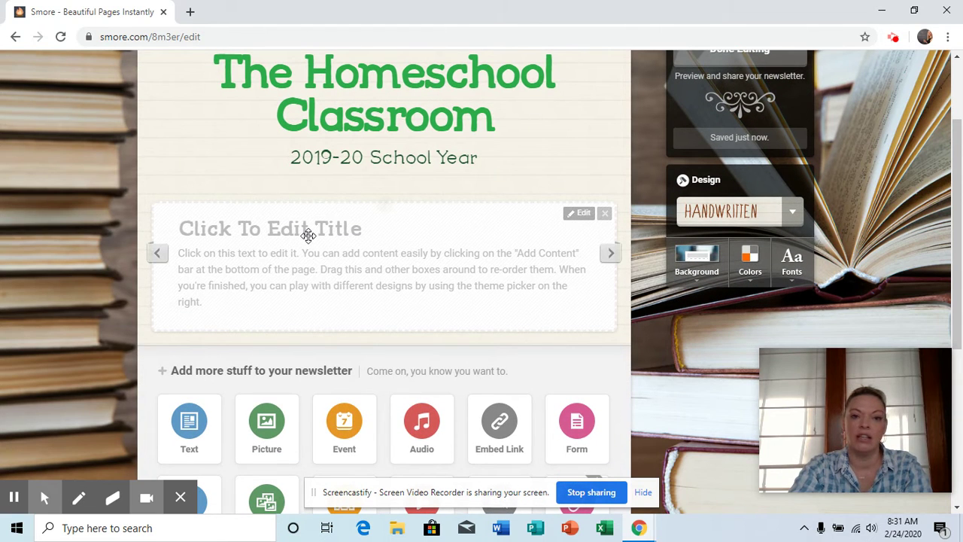
{"action": "left_click", "coordinate": [310, 236]}
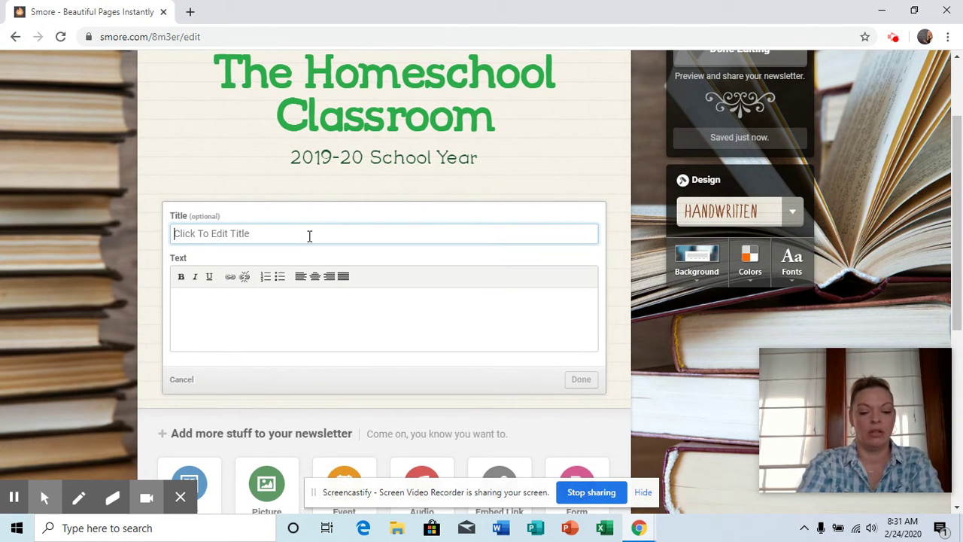
{"action": "type", "text": "Our "}
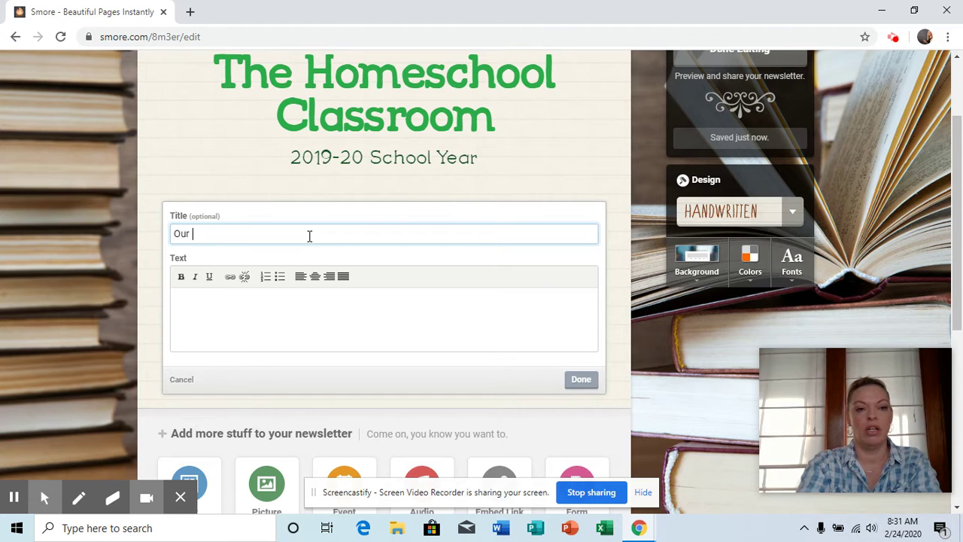
{"action": "type", "text": "Year Homes"}
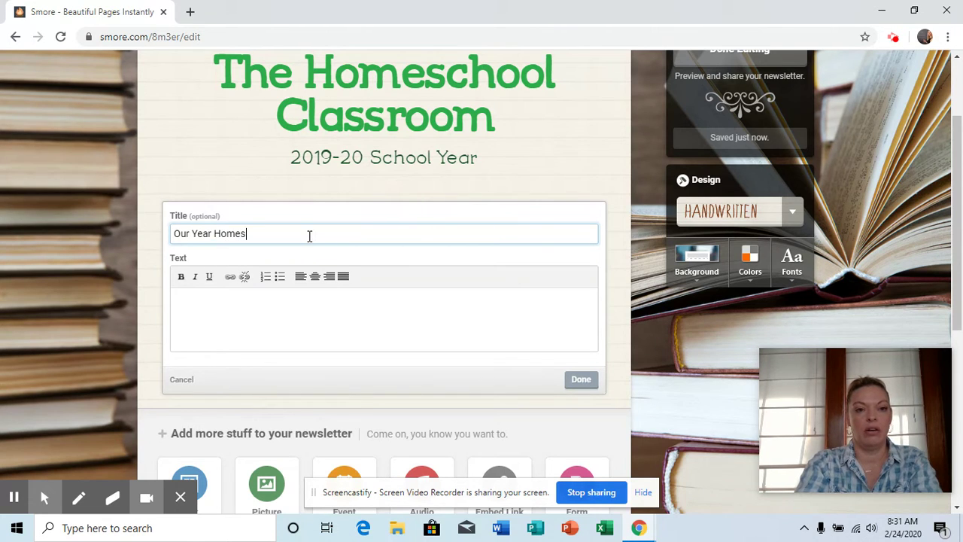
{"action": "type", "text": "chooling"}
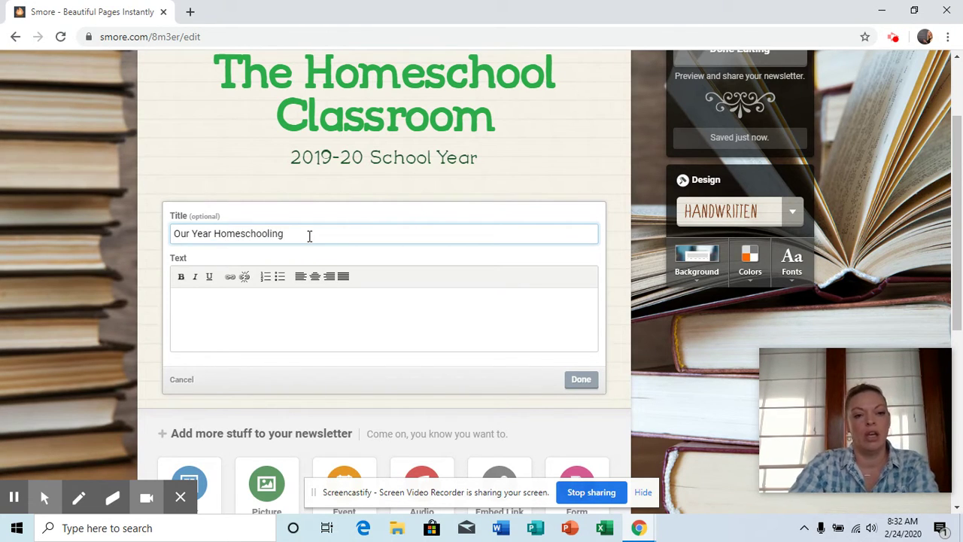
- Enter "We had a great year learning! We completed many projects and went on many field trips." as the block's text and save it
{"action": "left_click", "coordinate": [275, 288]}
{"action": "left_click", "coordinate": [273, 306]}
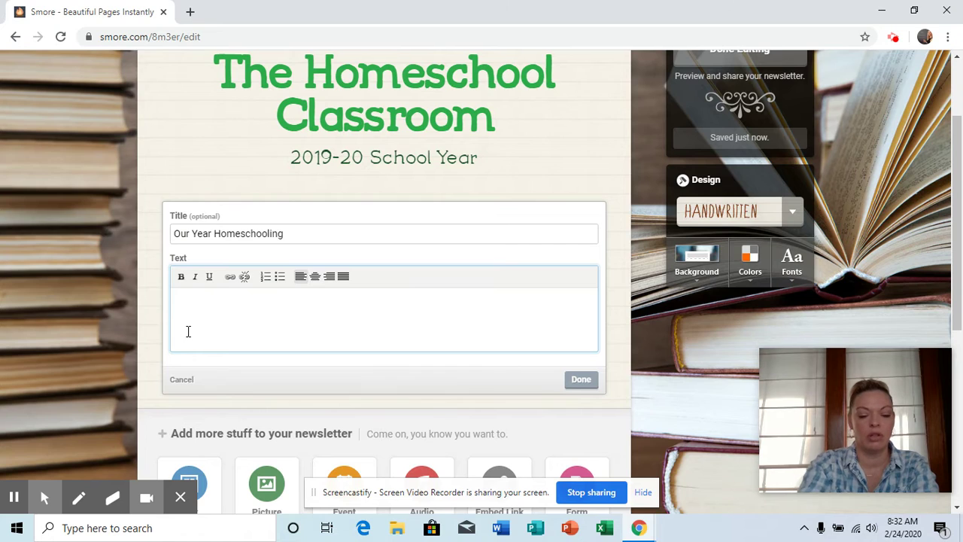
{"action": "type", "text": "W"}
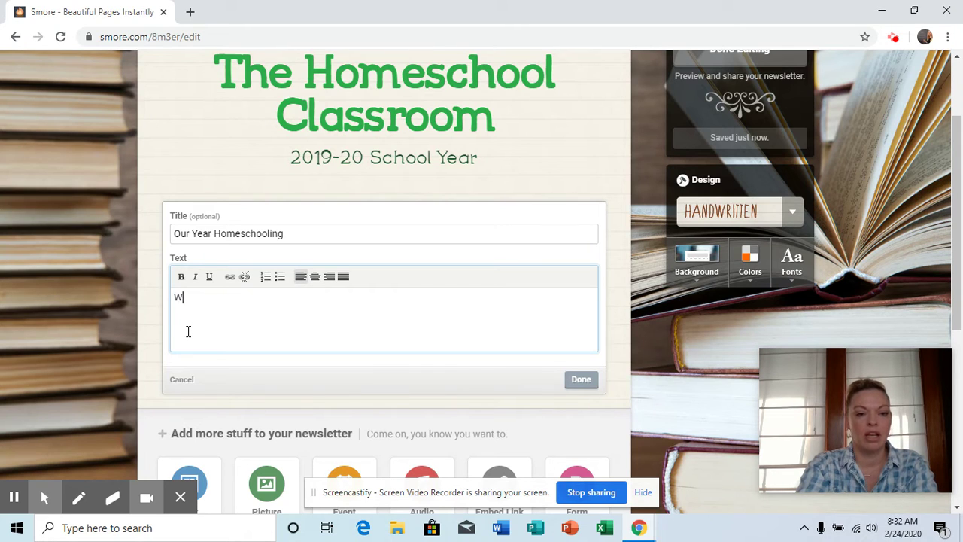
{"action": "type", "text": "e had a great "}
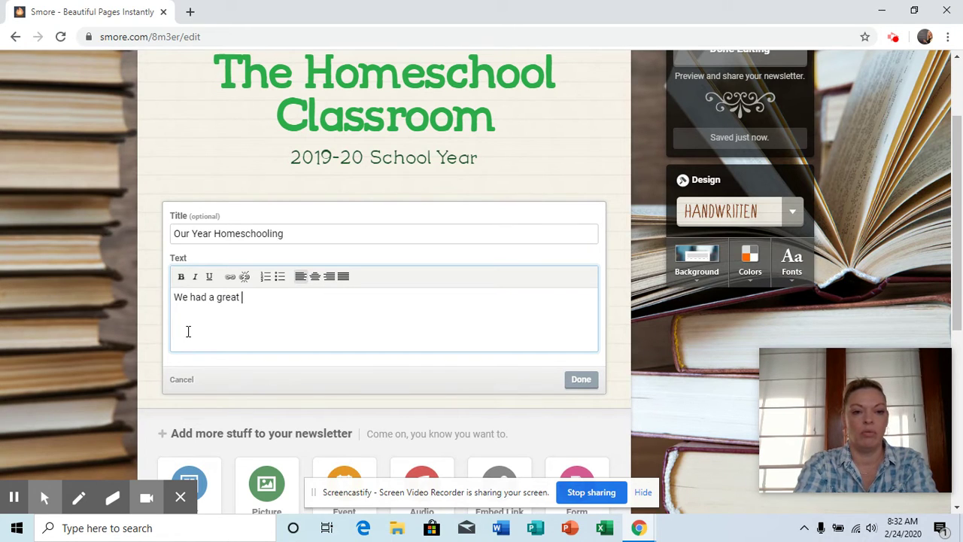
{"action": "type", "text": "year learning"}
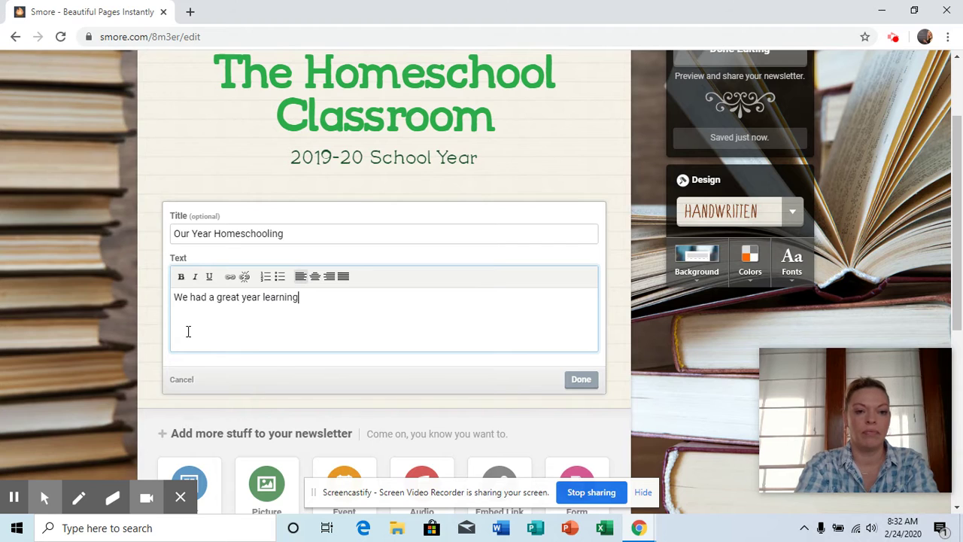
{"action": "type", "text": "! We"}
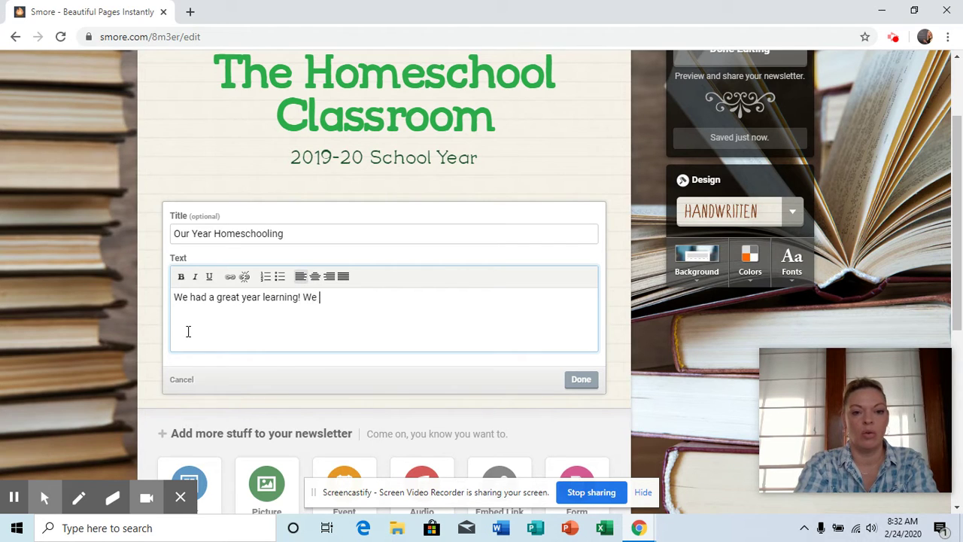
{"action": "type", "text": "completed "}
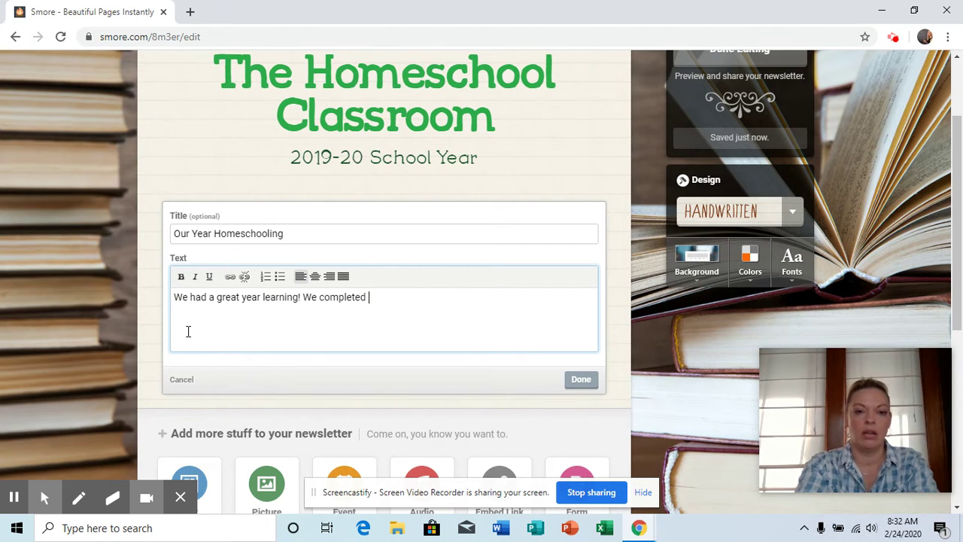
{"action": "type", "text": "many proje"}
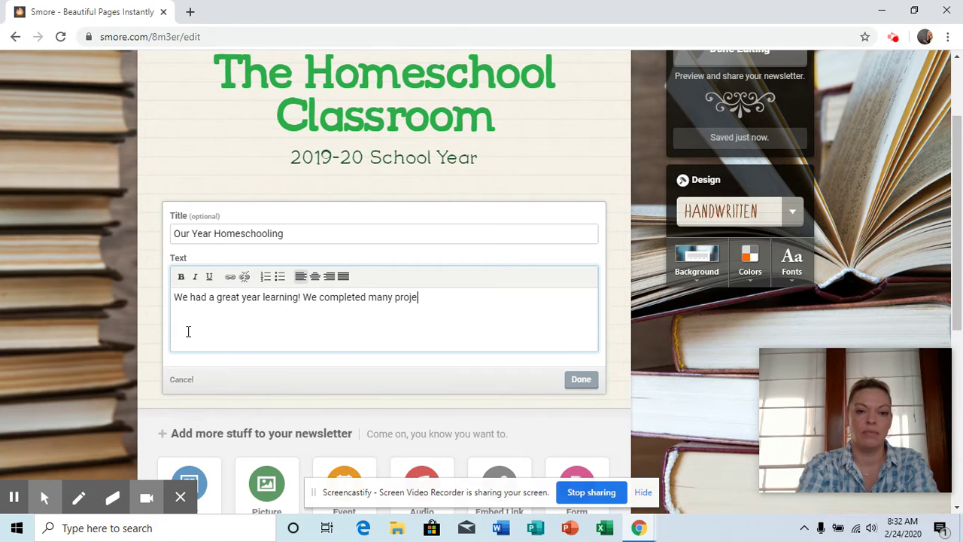
{"action": "type", "text": "cts and wen to"}
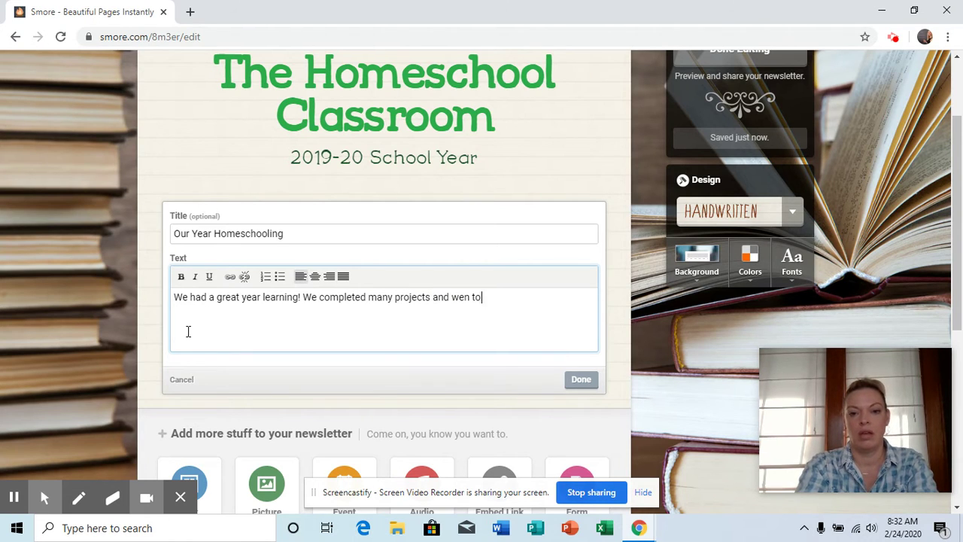
{"action": "key", "text": "BackSpace"}
{"action": "key", "text": "BackSpace"}
{"action": "type", "text": "on "}
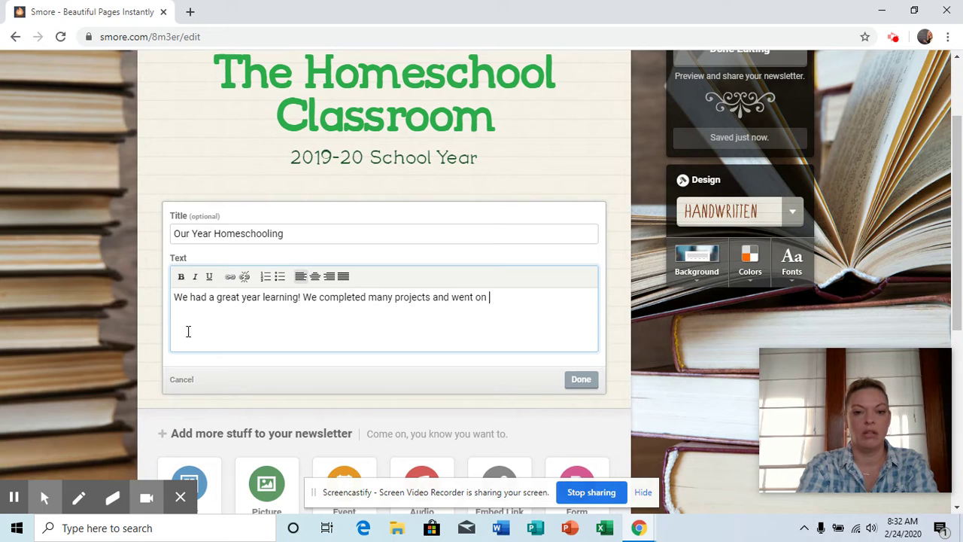
{"action": "type", "text": "many field trip"}
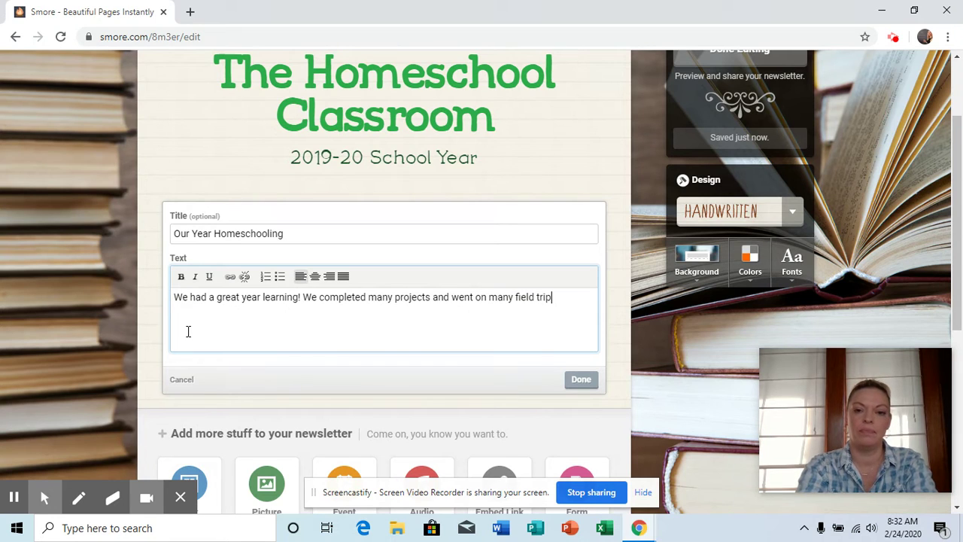
{"action": "type", "text": "s."}
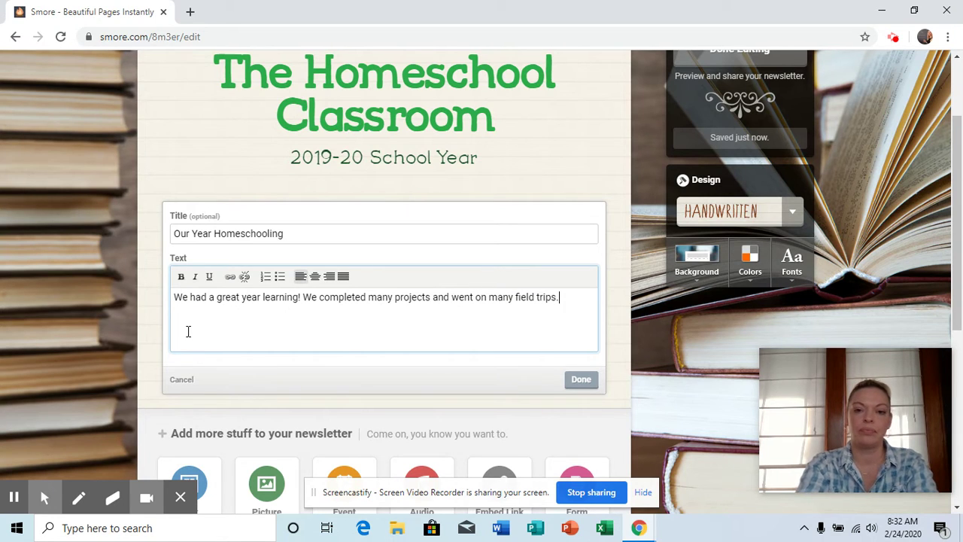
{"action": "left_click", "coordinate": [579, 388]}
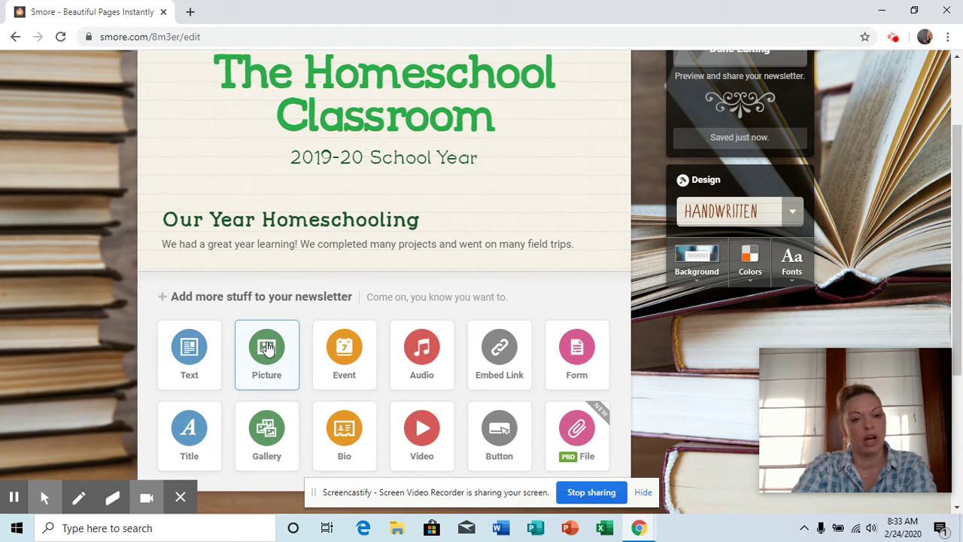
- Add a gallery below the text block, with the Gym Ballet picture in its first slot and Gym Ski in its second
{"action": "left_click", "coordinate": [269, 428]}
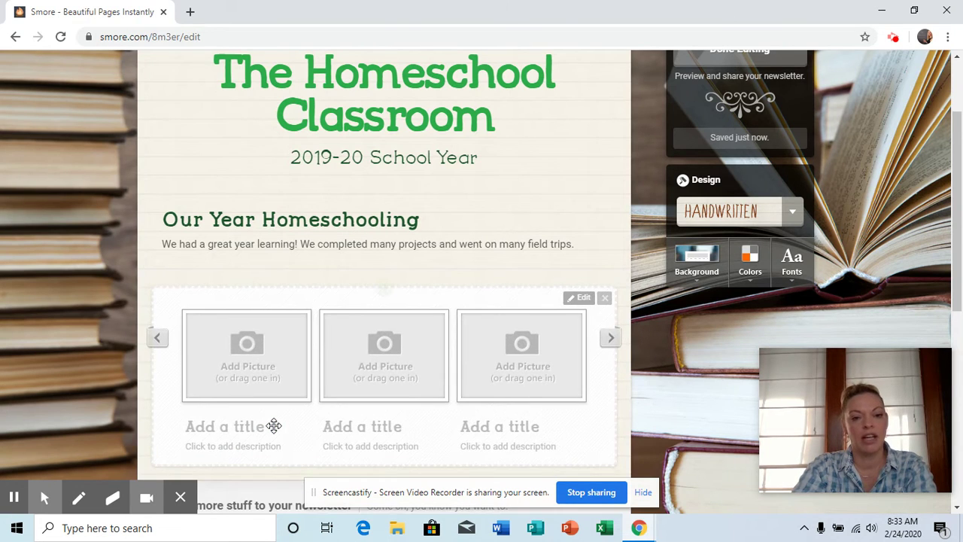
{"action": "left_click", "coordinate": [249, 348]}
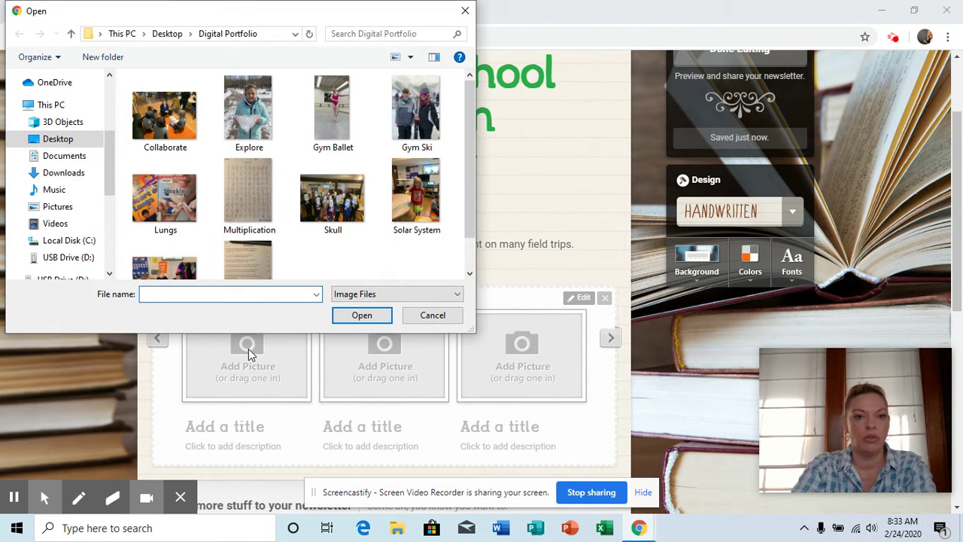
{"action": "left_click", "coordinate": [333, 118]}
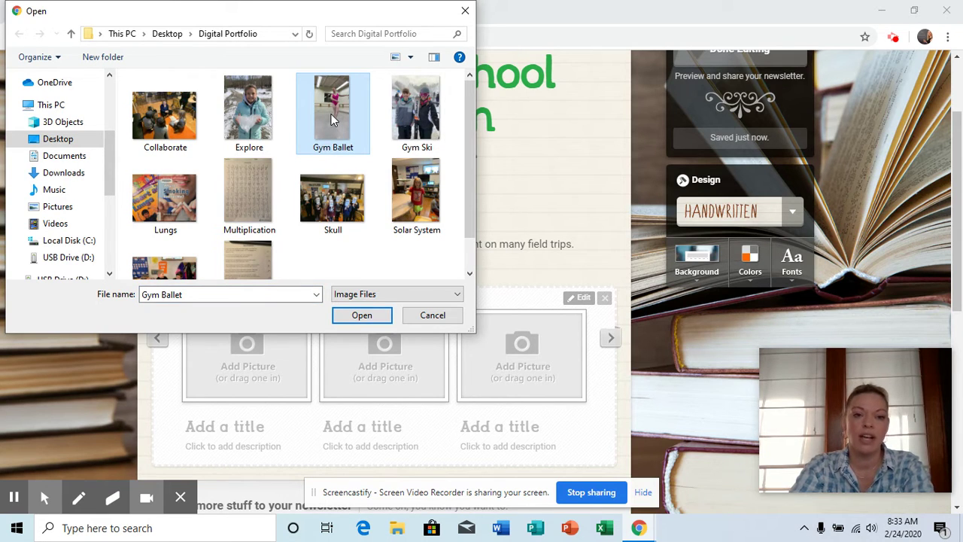
{"action": "left_click", "coordinate": [361, 315]}
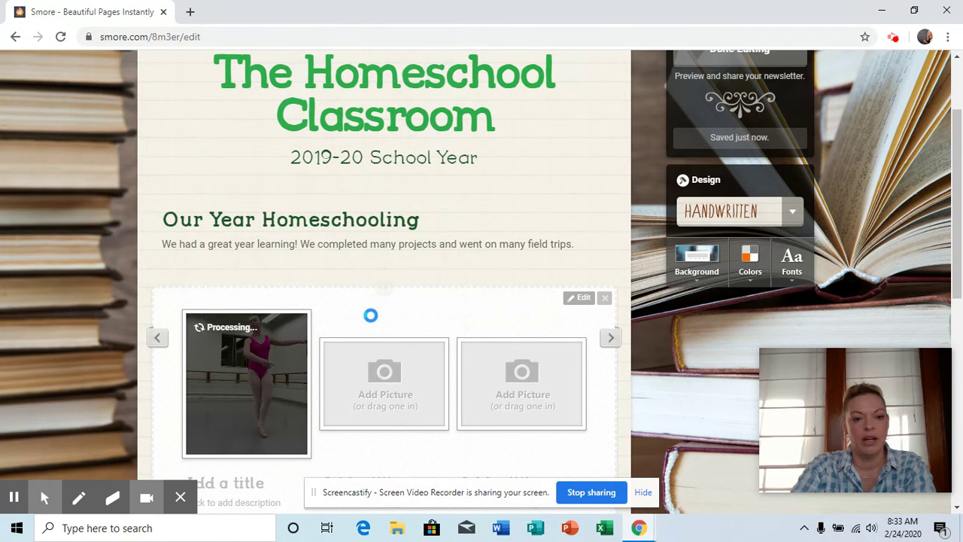
{"action": "left_click", "coordinate": [385, 383]}
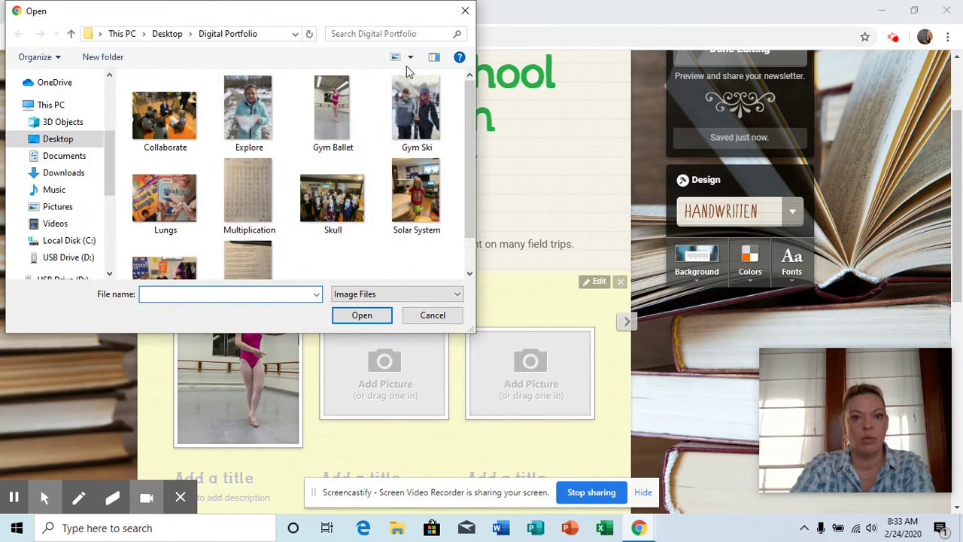
{"action": "left_click", "coordinate": [420, 125]}
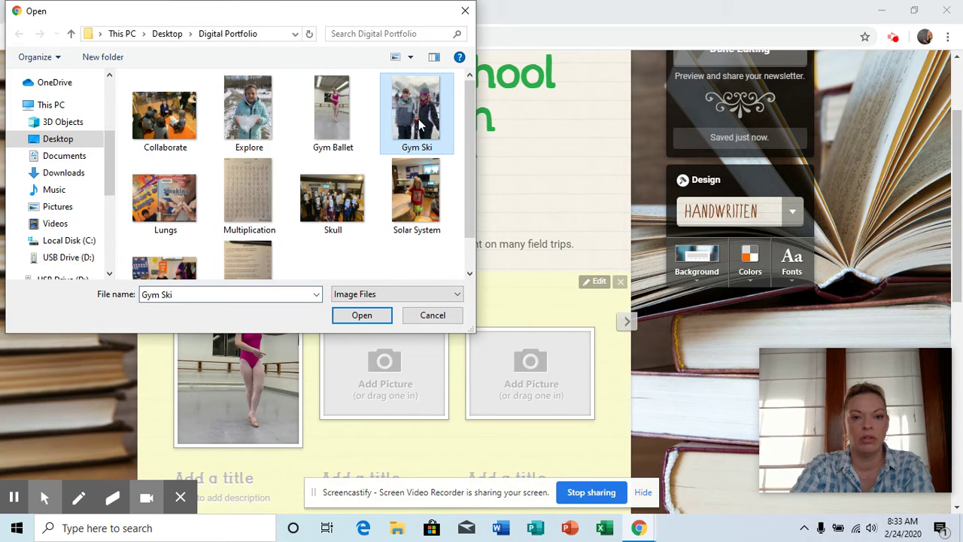
{"action": "left_click", "coordinate": [378, 315]}
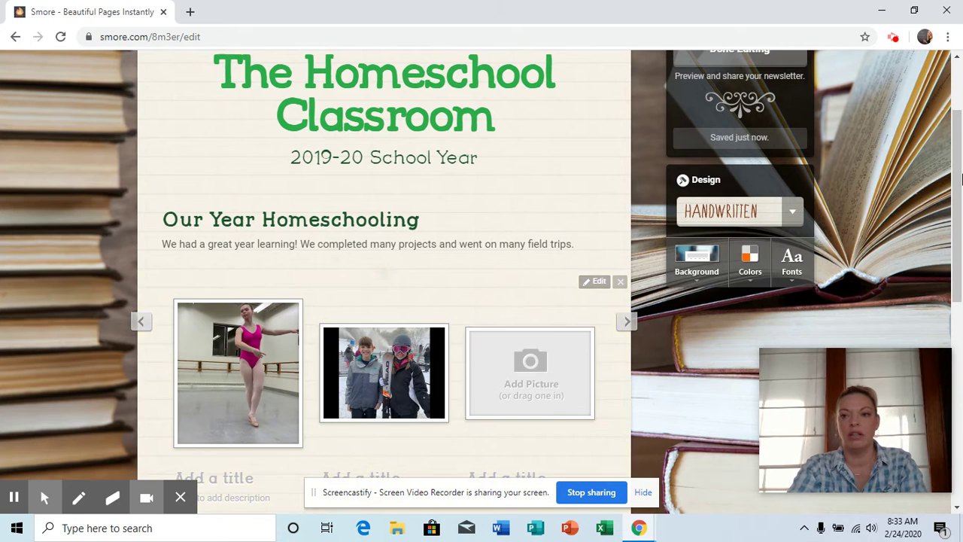
- Title the gallery's ballet picture "Ballet" and the skiing picture "Ski Club", and save the gallery
{"action": "left_click_drag", "start_coordinate": [959, 150], "coordinate": [959, 216]}
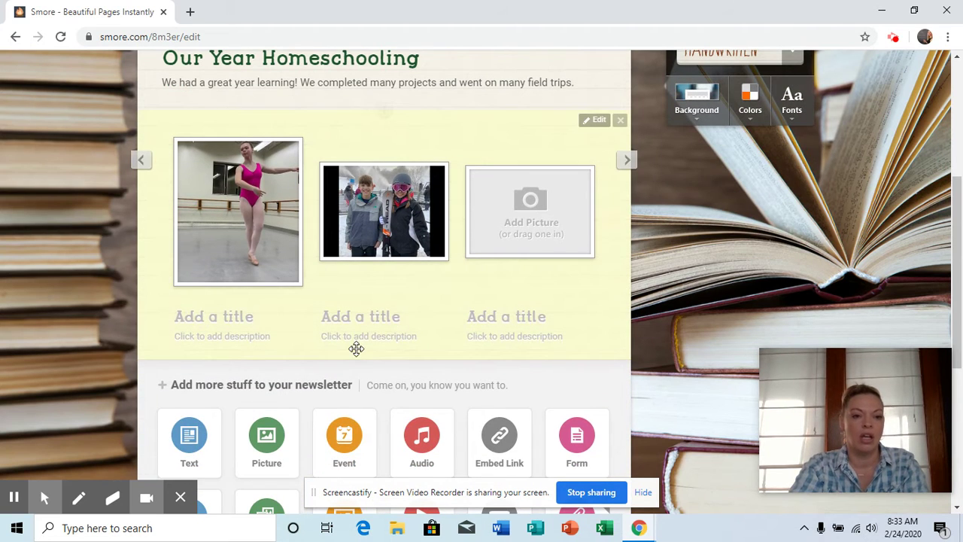
{"action": "left_click", "coordinate": [227, 318]}
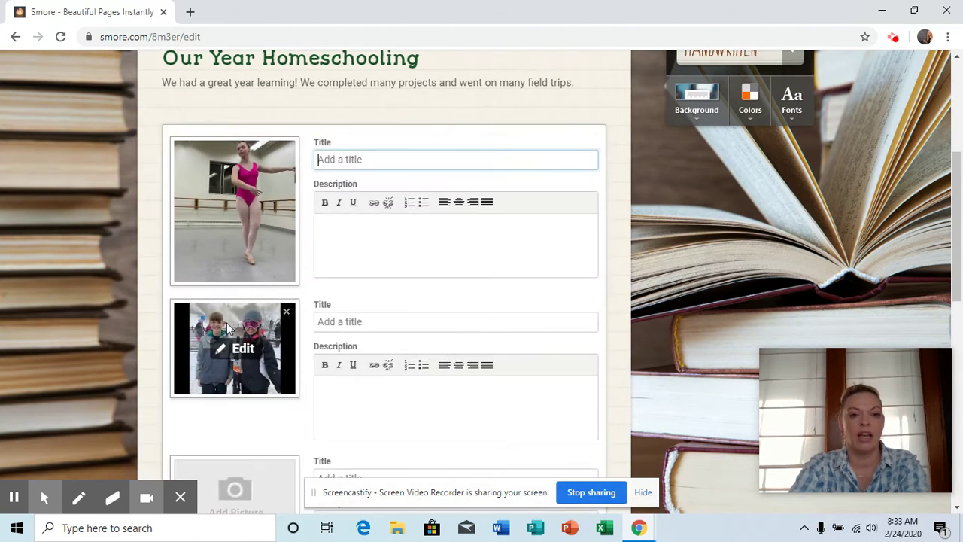
{"action": "type", "text": "Ballet"}
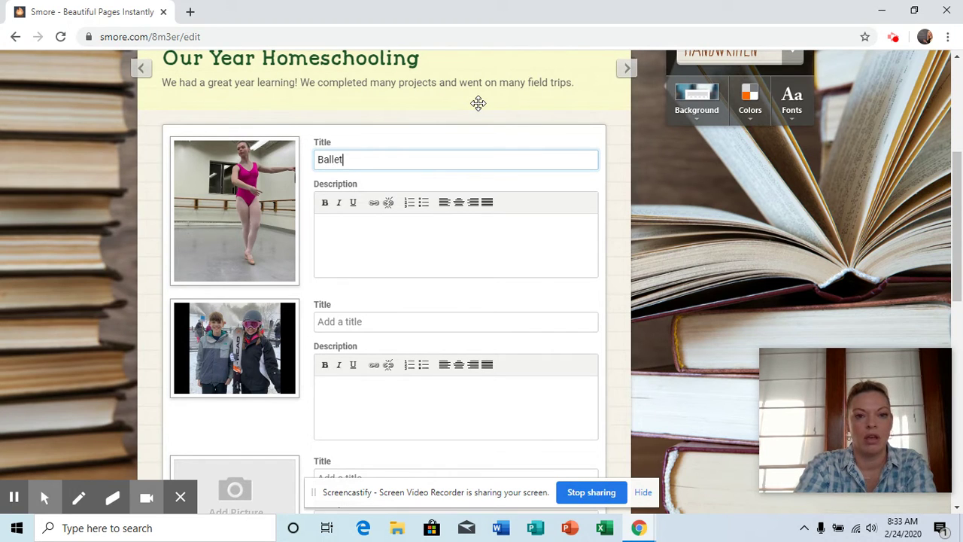
{"action": "left_click", "coordinate": [379, 320]}
{"action": "type", "text": "Ski Club"}
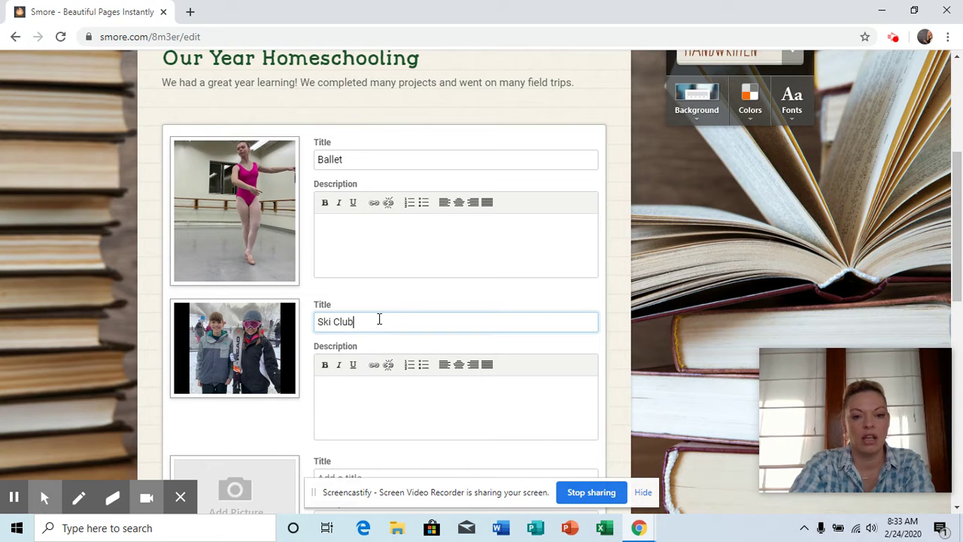
{"action": "left_click", "coordinate": [389, 407]}
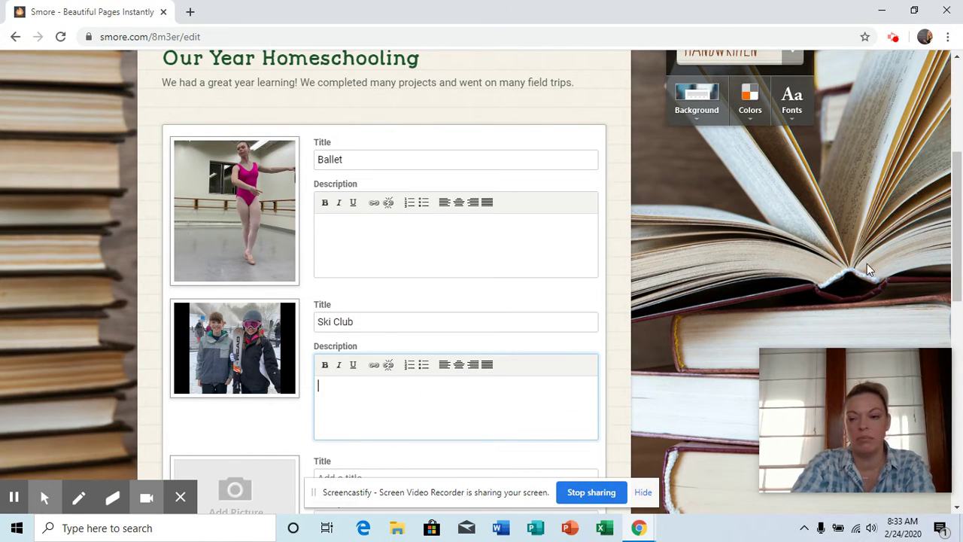
{"action": "left_click_drag", "start_coordinate": [955, 186], "coordinate": [955, 261]}
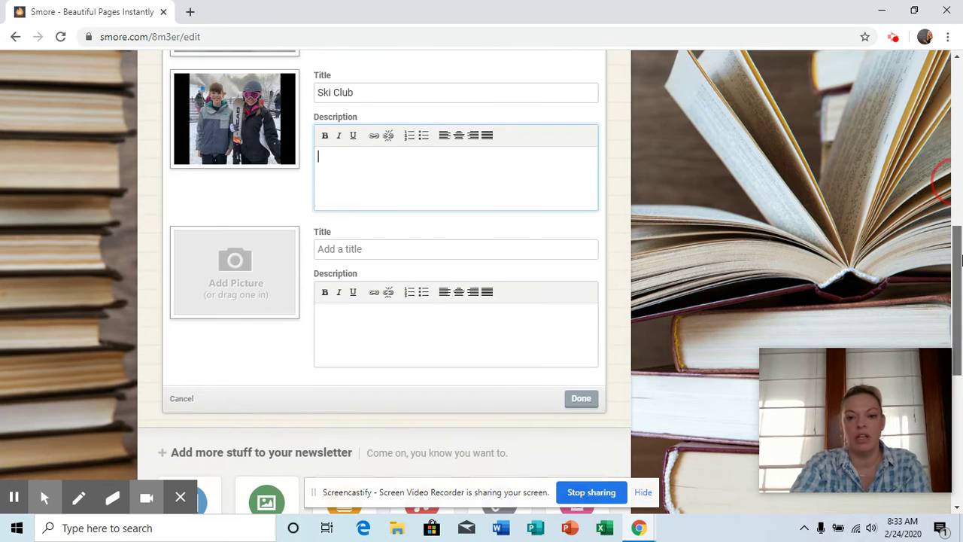
{"action": "left_click", "coordinate": [580, 400]}
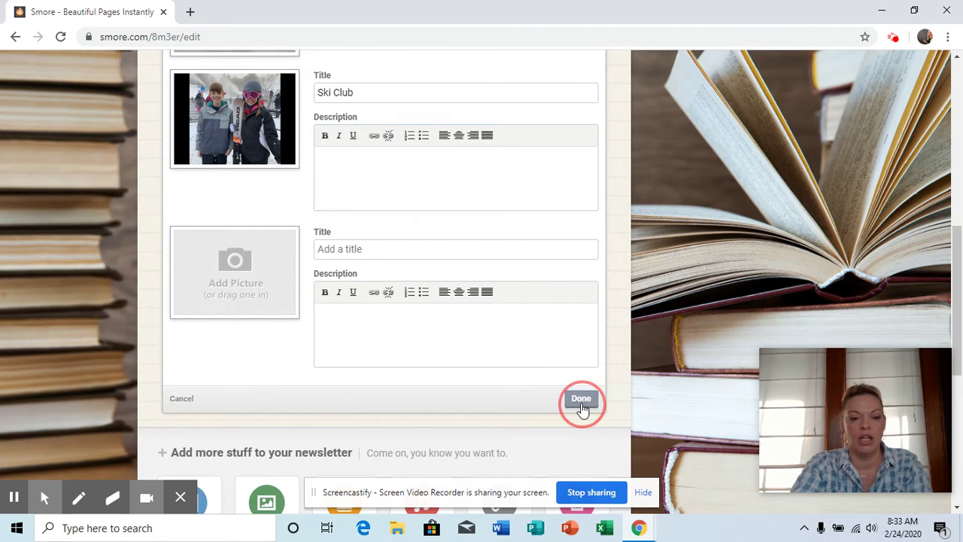
- Add a text block below the picture gallery and title it "Gym Class"
{"action": "left_click", "coordinate": [198, 200]}
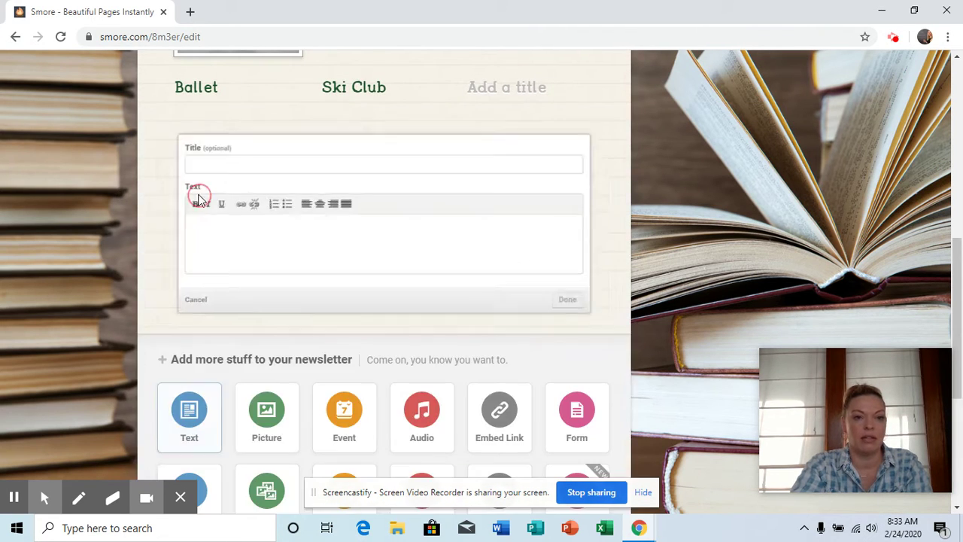
{"action": "type", "text": "Gy"}
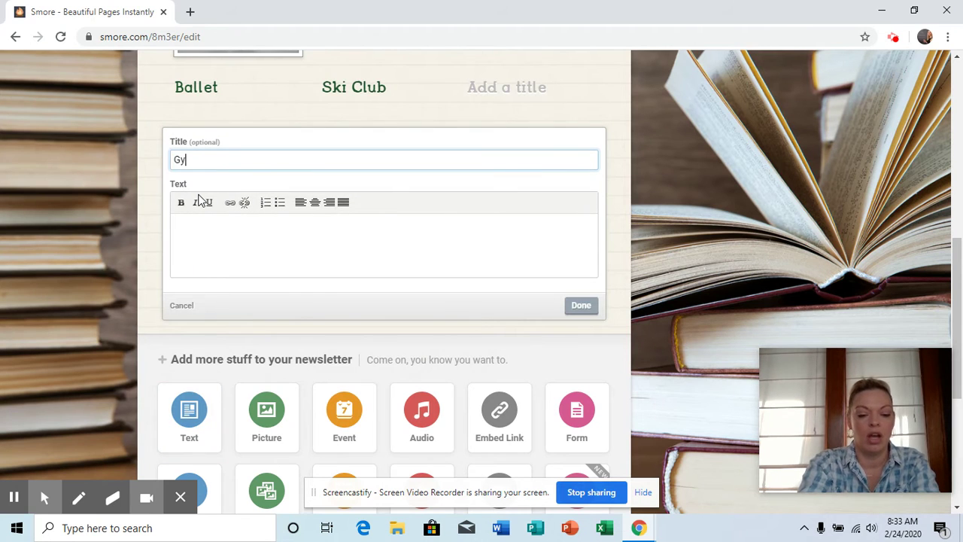
{"action": "type", "text": "m Class"}
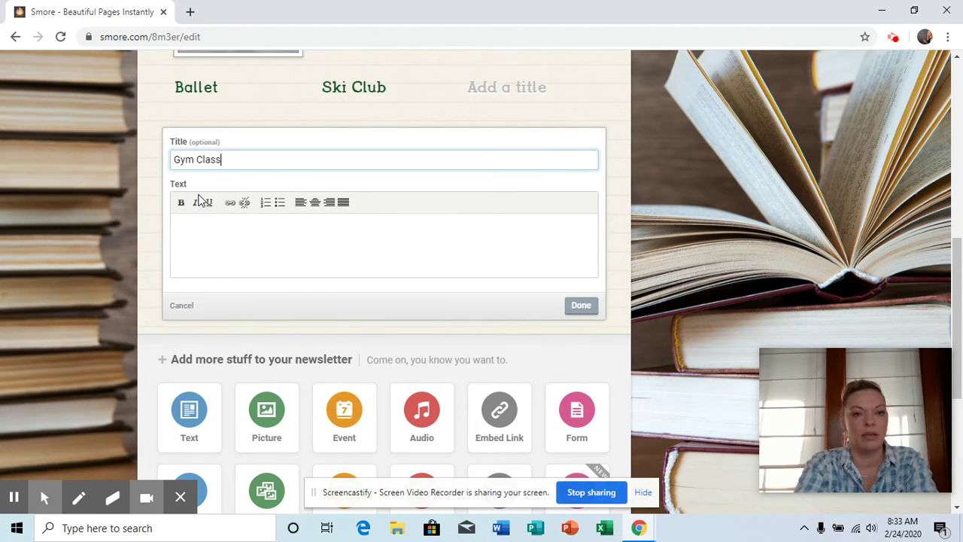
- Enter text saying the named child "took ballet lessons 3x a week. Both kids enjoyed ski club at Boston Mills." and save the block
{"action": "left_click", "coordinate": [192, 226]}
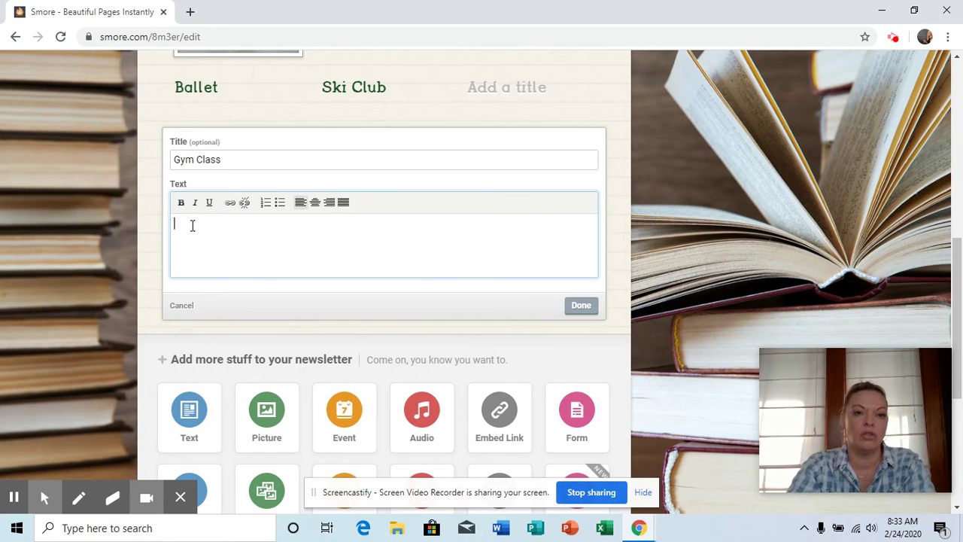
{"action": "type", "text": "Avery "}
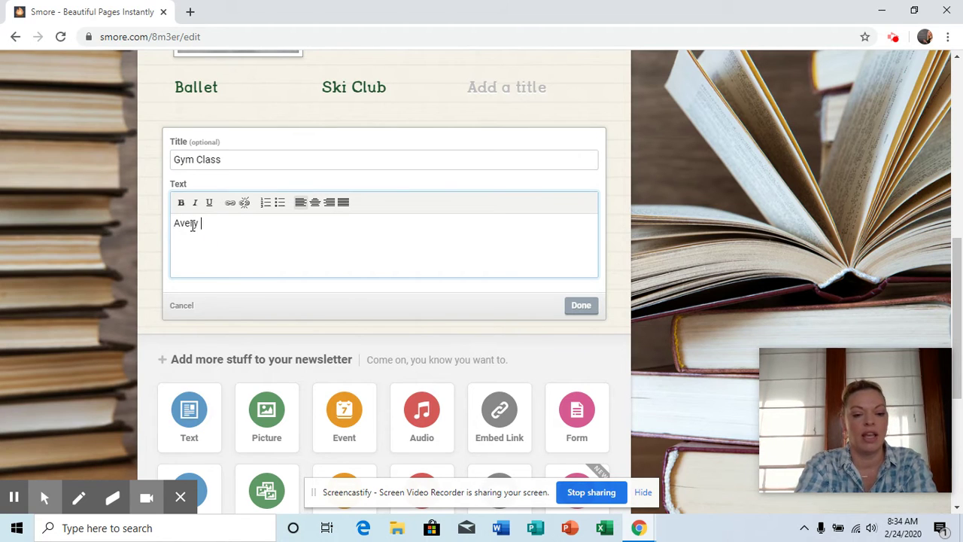
{"action": "type", "text": "took ballet lessons "}
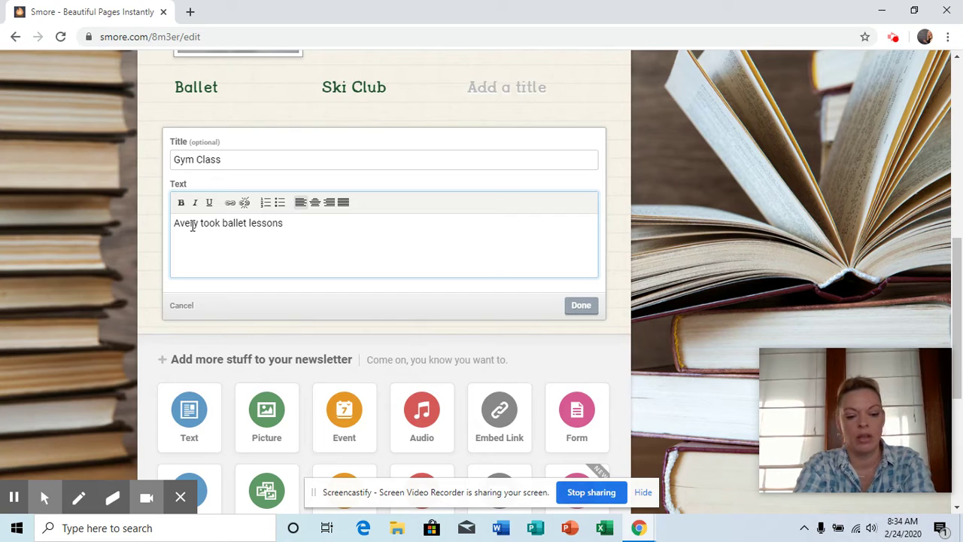
{"action": "type", "text": "3x a"}
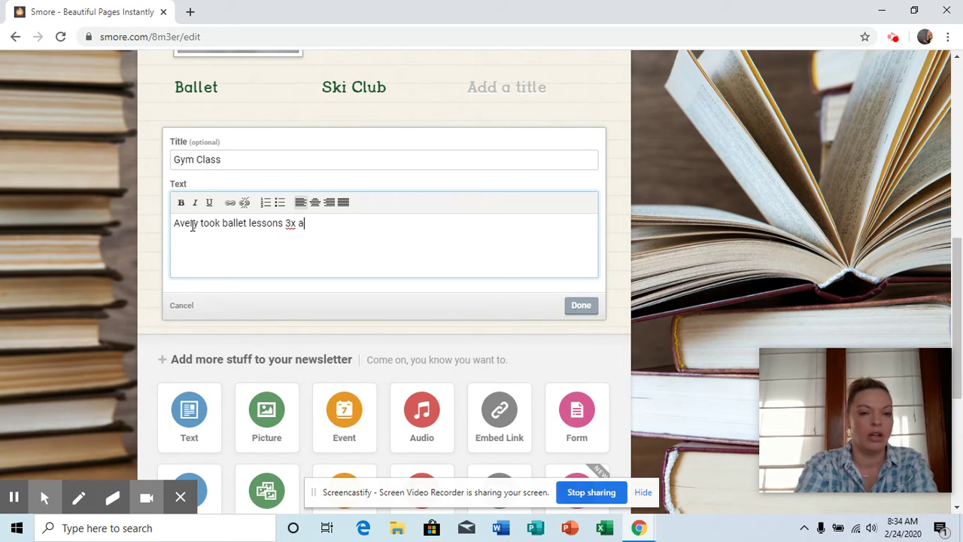
{"action": "type", "text": " week"}
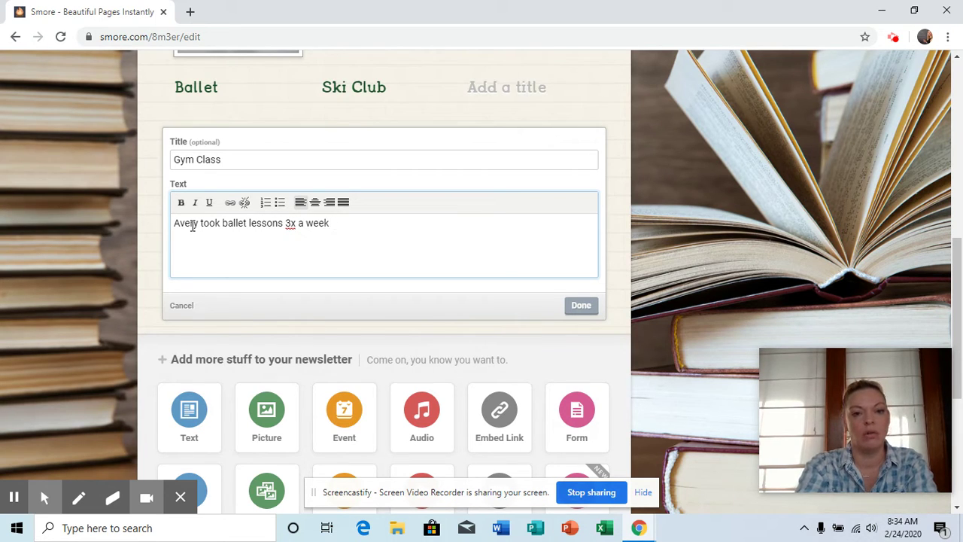
{"action": "type", "text": "."}
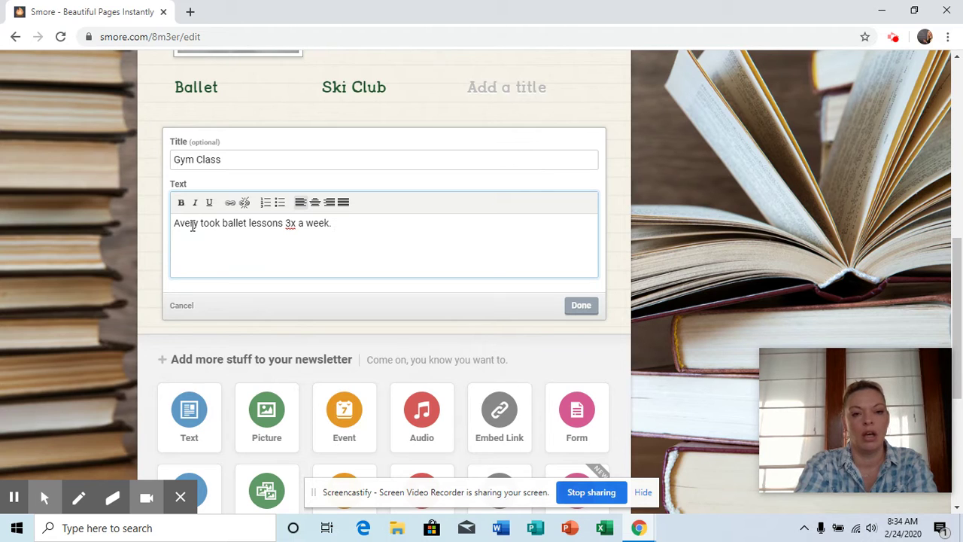
{"action": "type", "text": " Both kids e"}
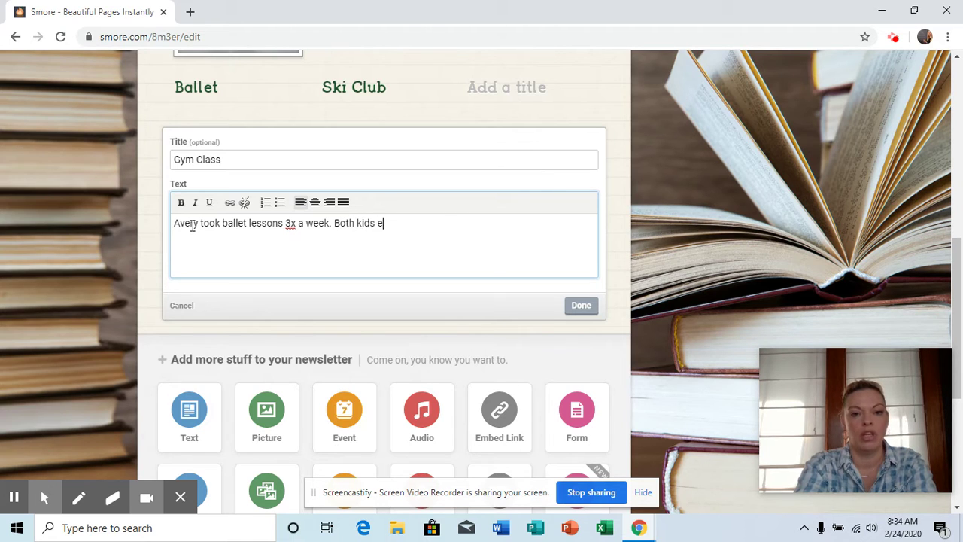
{"action": "type", "text": "m"}
{"action": "type", "text": "jo"}
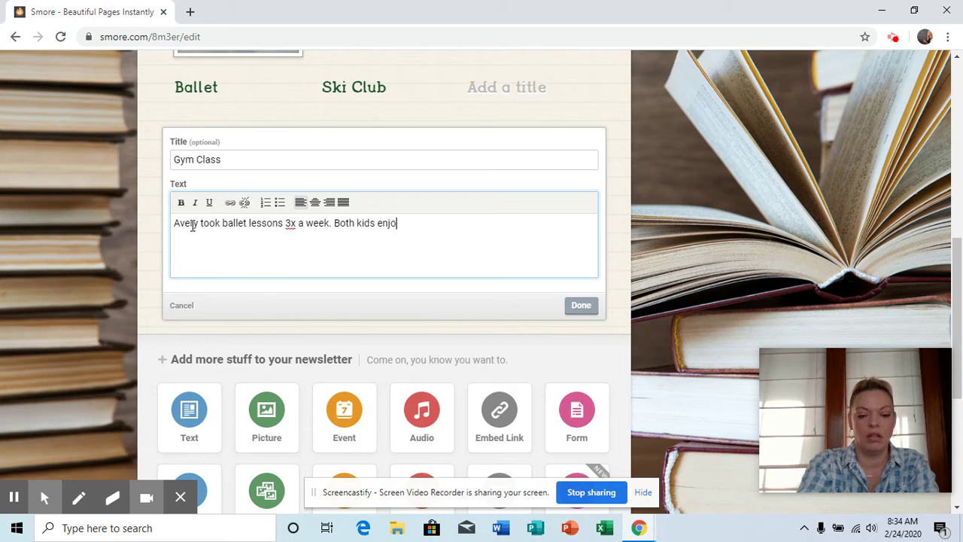
{"action": "type", "text": "yed ski cl"}
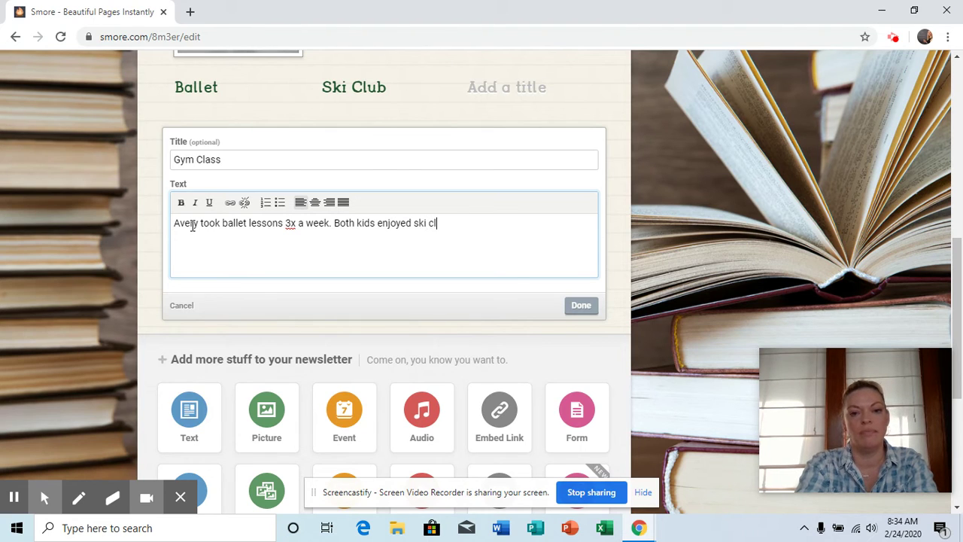
{"action": "type", "text": "ub at Boston"}
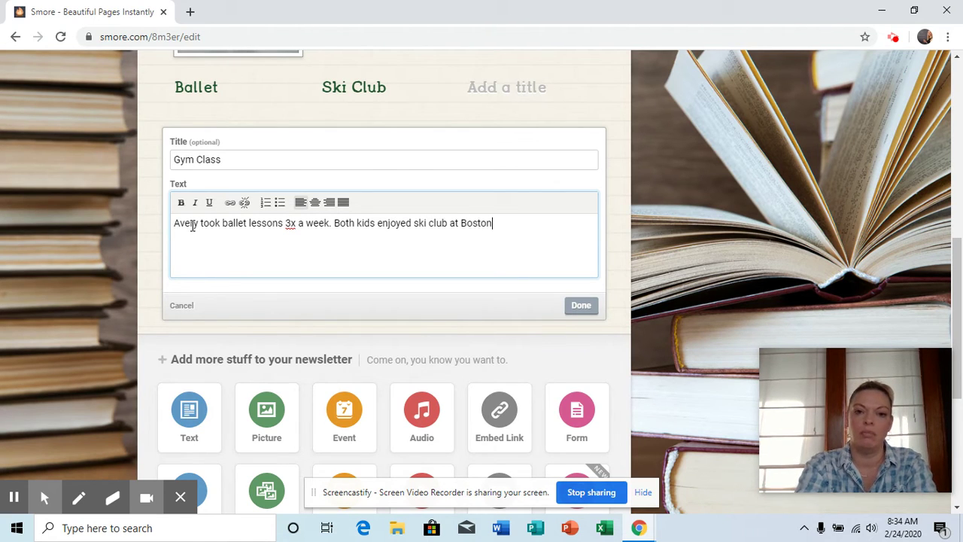
{"action": "type", "text": " Mills."}
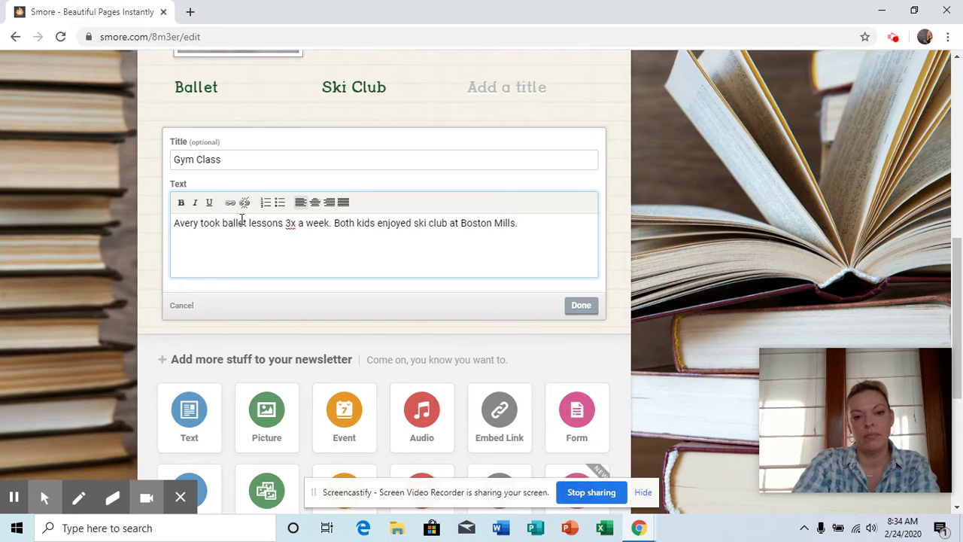
{"action": "left_click", "coordinate": [581, 305]}
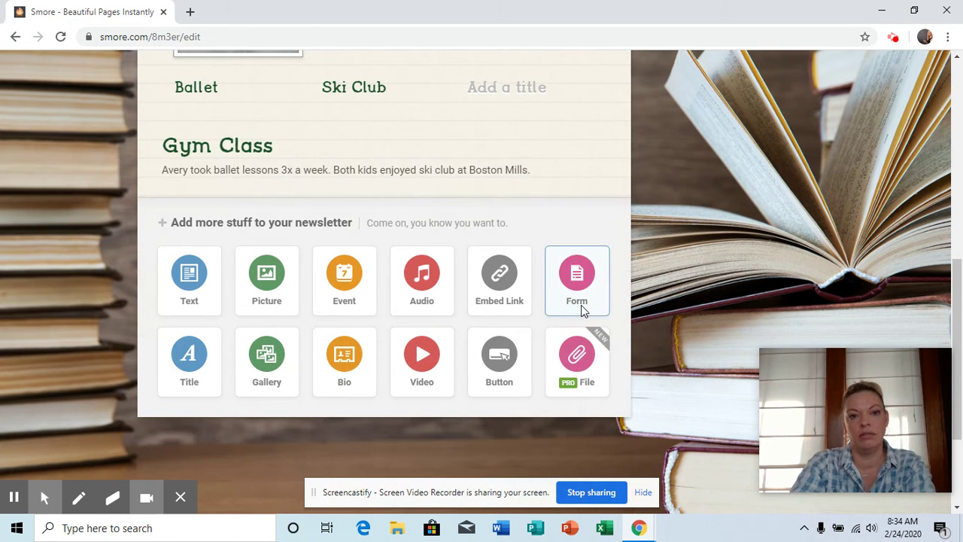
- Move the Gym Class text block above the picture gallery, directly below the Our Year Homeschooling block
{"action": "left_click_drag", "start_coordinate": [959, 285], "coordinate": [959, 195]}
{"action": "left_click_drag", "start_coordinate": [591, 260], "coordinate": [316, 280]}
{"action": "left_click", "coordinate": [317, 279]}
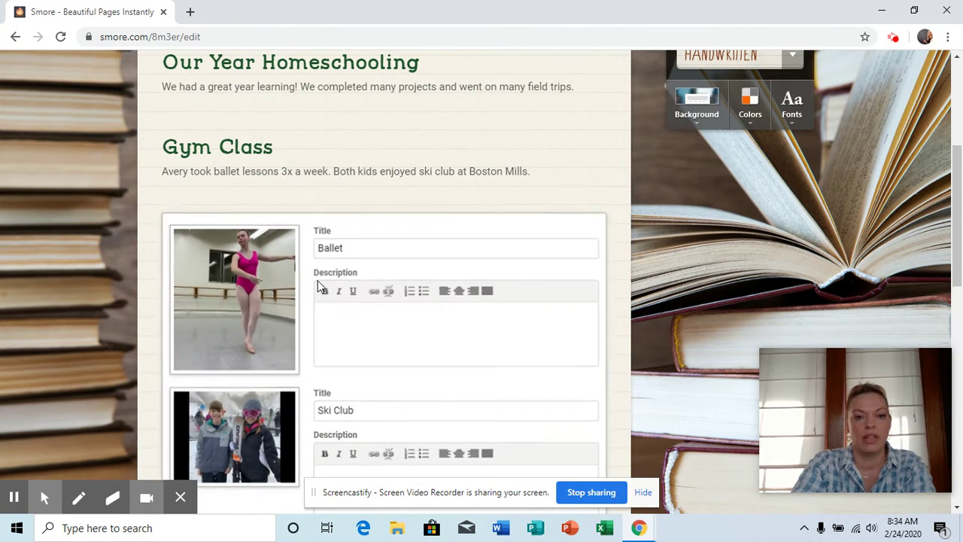
{"action": "left_click", "coordinate": [552, 144]}
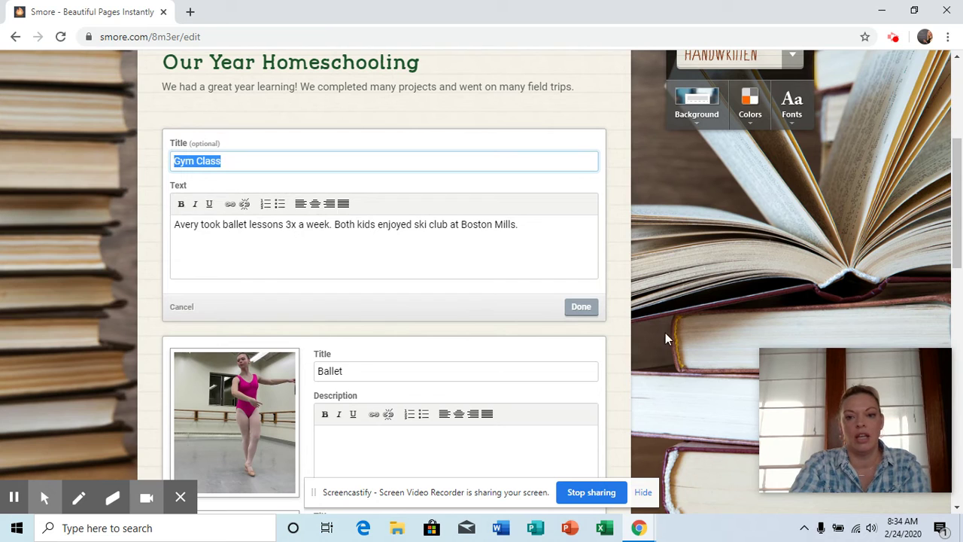
{"action": "left_click", "coordinate": [572, 307]}
- Add a Big Photo block below the gallery, using the Lungs picture from the Digital Portfolio folder
{"action": "left_click_drag", "start_coordinate": [961, 139], "coordinate": [960, 318]}
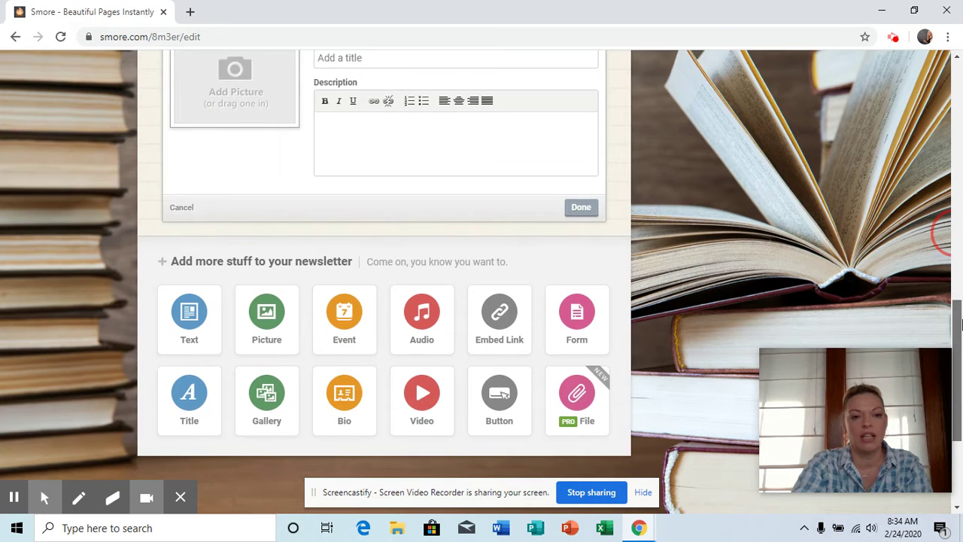
{"action": "left_click", "coordinate": [272, 316]}
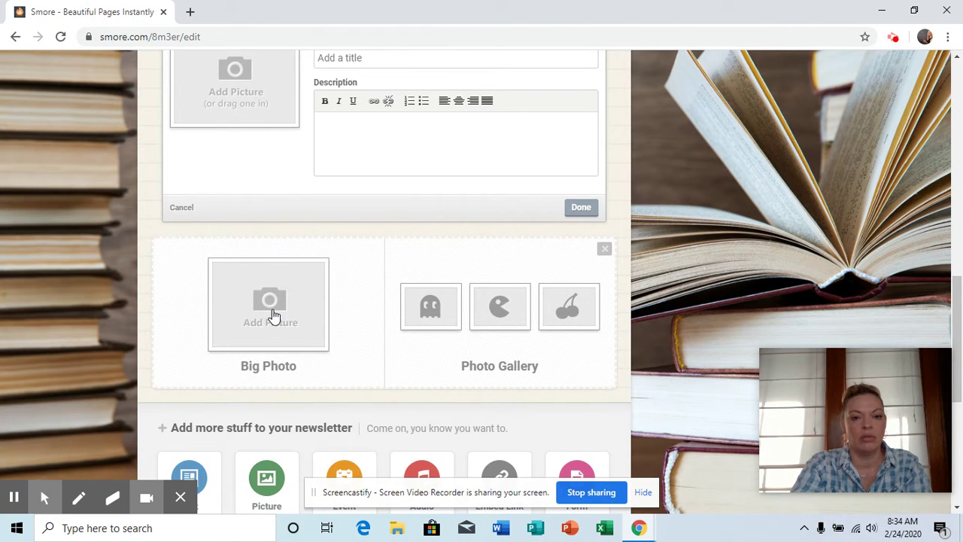
{"action": "left_click", "coordinate": [273, 316]}
{"action": "left_click", "coordinate": [381, 319]}
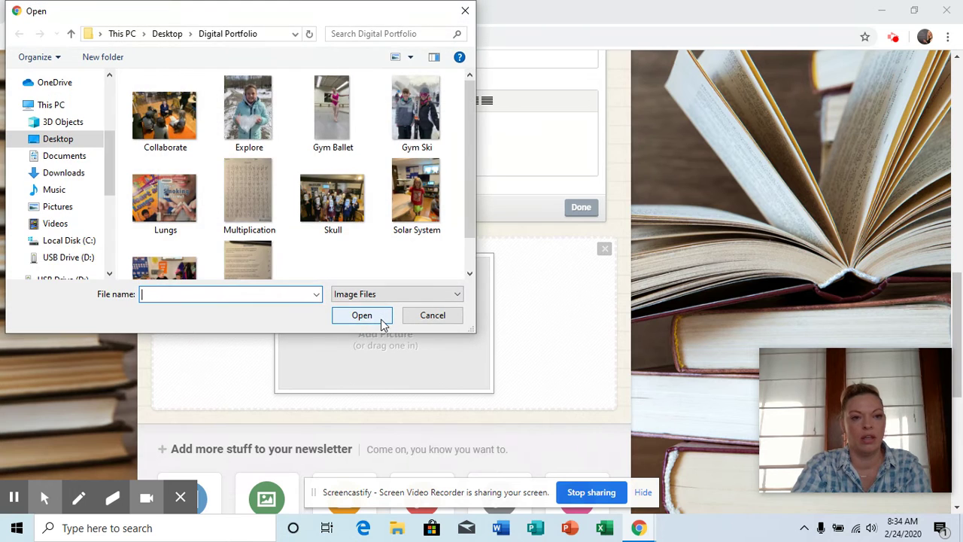
{"action": "left_click", "coordinate": [174, 191]}
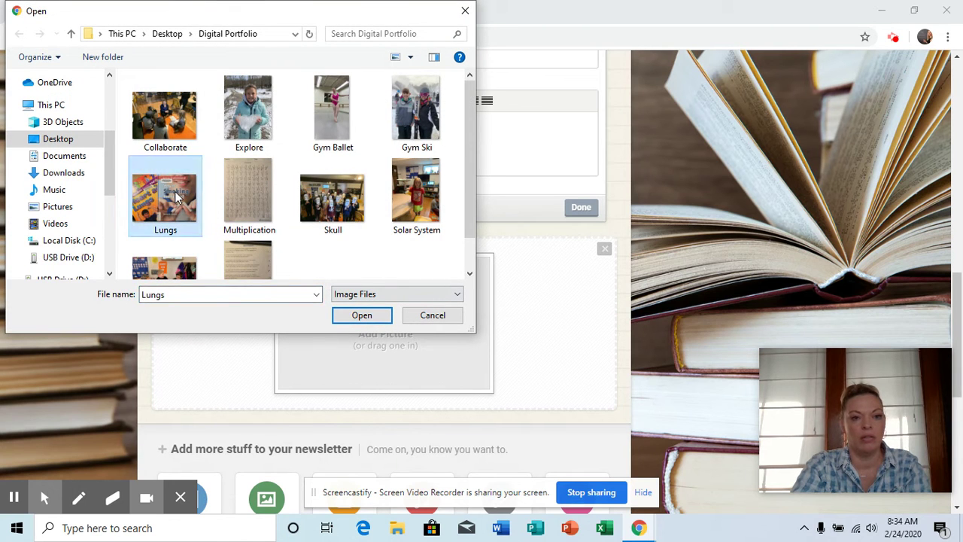
{"action": "left_click", "coordinate": [364, 316]}
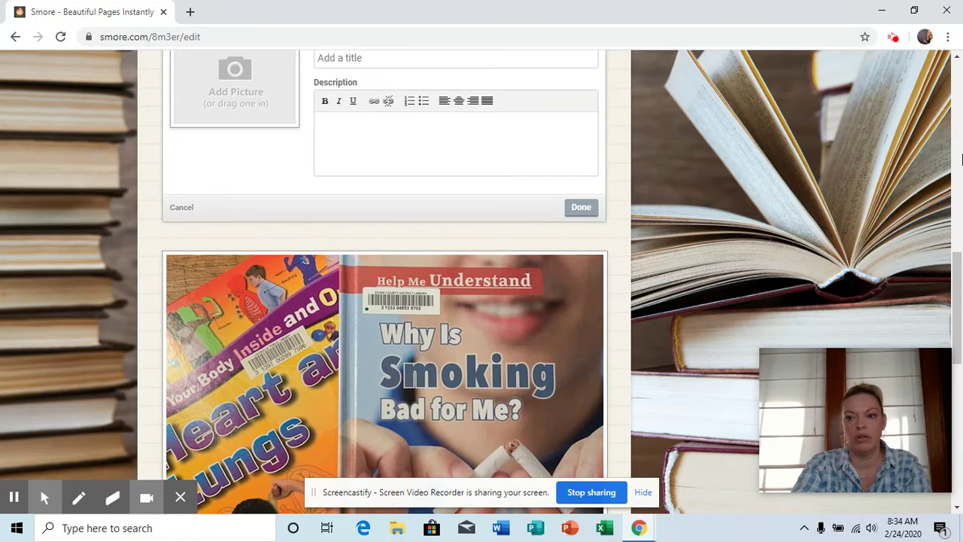
- Add a text block below the book-cover photo and title it "Science"
{"action": "left_click_drag", "start_coordinate": [957, 263], "coordinate": [960, 324]}
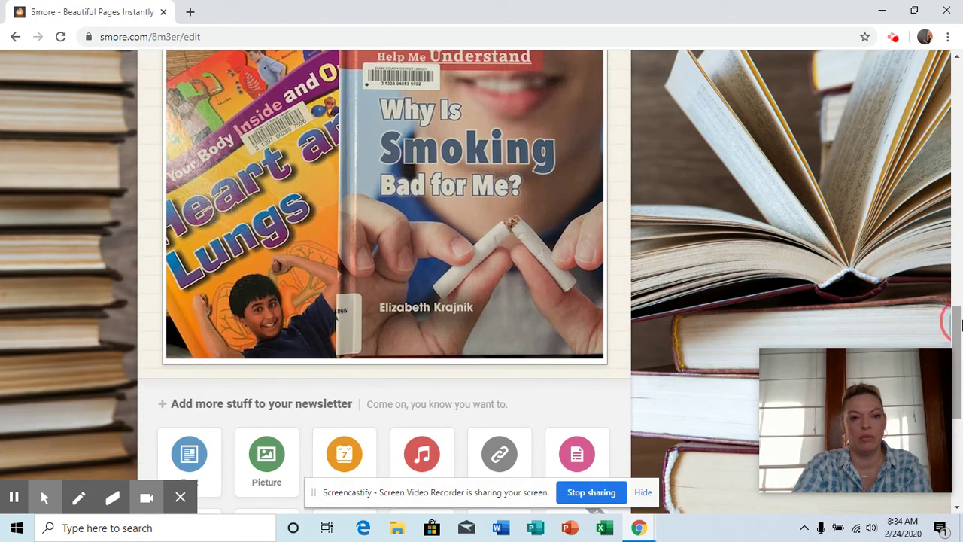
{"action": "left_click", "coordinate": [203, 444]}
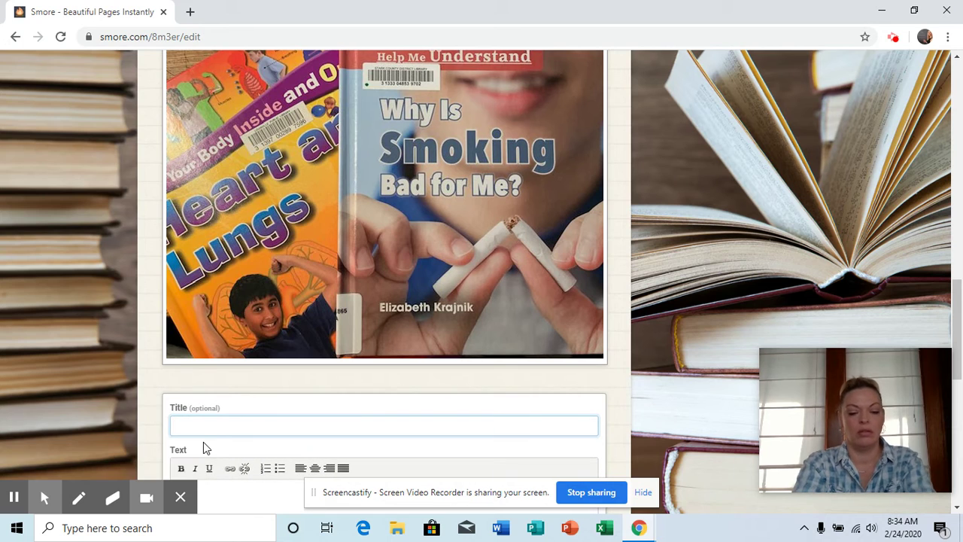
{"action": "type", "text": "Science"}
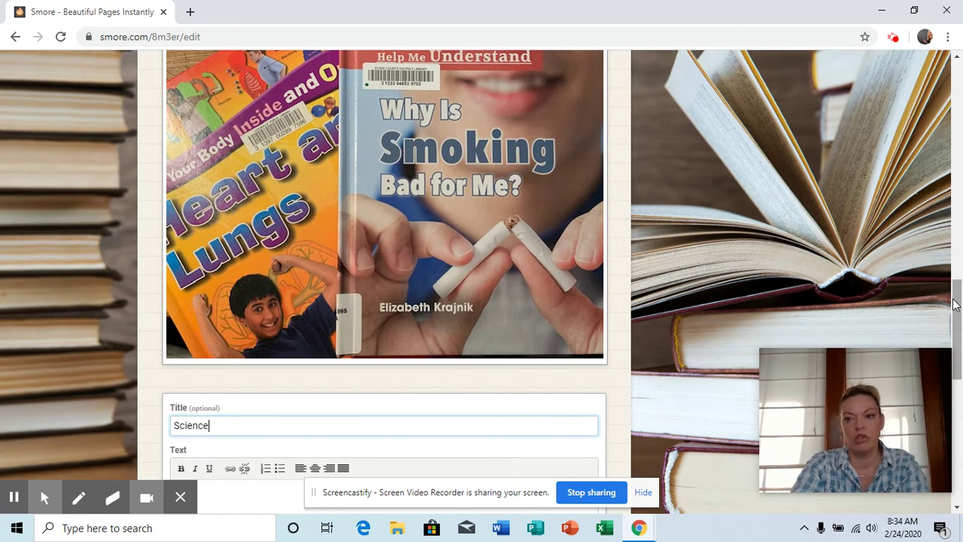
- Enter "We read books and discussed how lungs function and the dangers of smoking." as the Science block's text
{"action": "left_click_drag", "start_coordinate": [953, 303], "coordinate": [959, 332]}
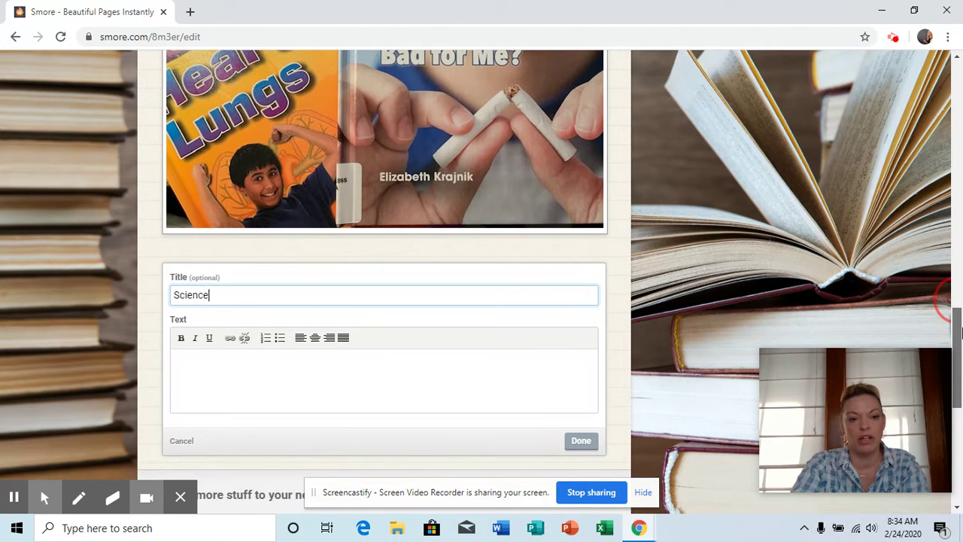
{"action": "left_click", "coordinate": [270, 371]}
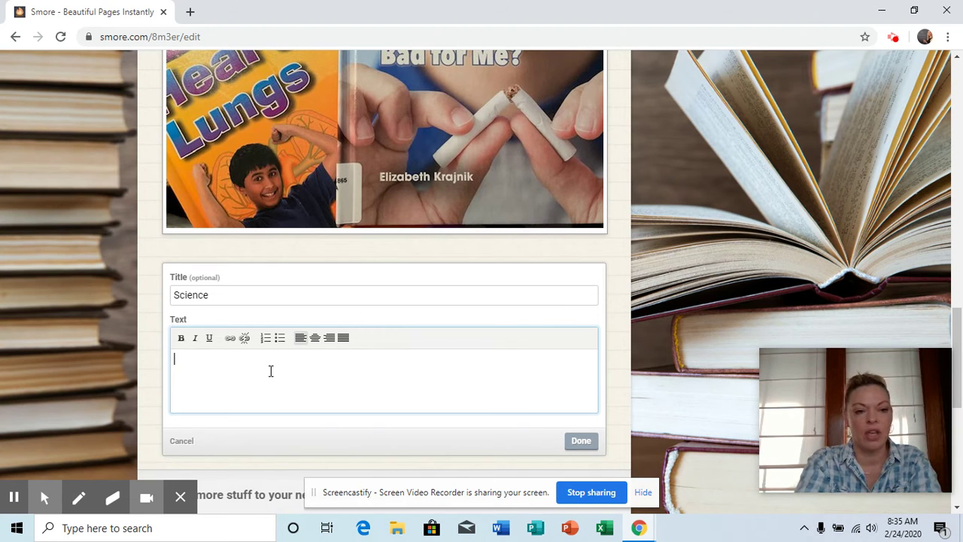
{"action": "type", "text": "We stud"}
{"action": "key", "text": "BackSpace"}
{"action": "key", "text": "BackSpace"}
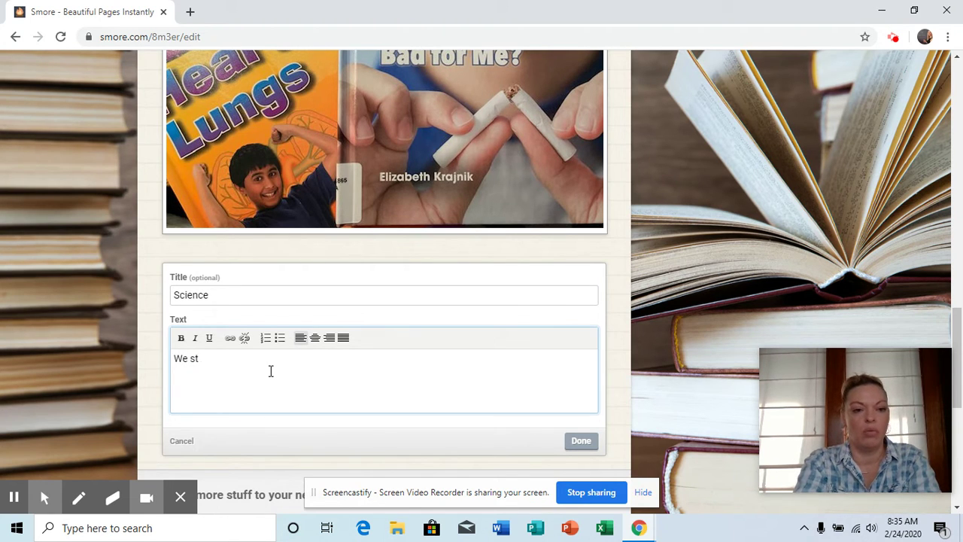
{"action": "key", "text": "BackSpace"}
{"action": "key", "text": "BackSpace"}
{"action": "type", "text": "read books"}
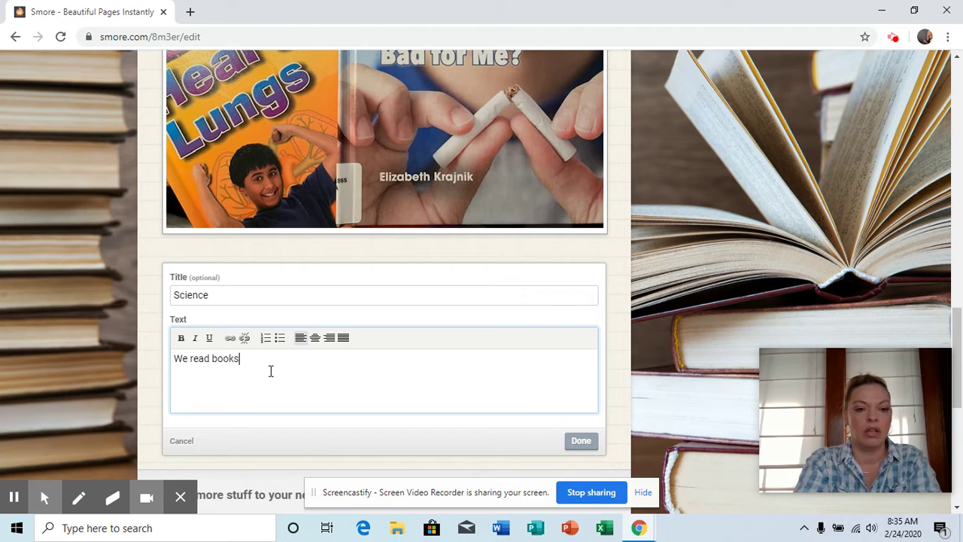
{"action": "type", "text": " and discuss"}
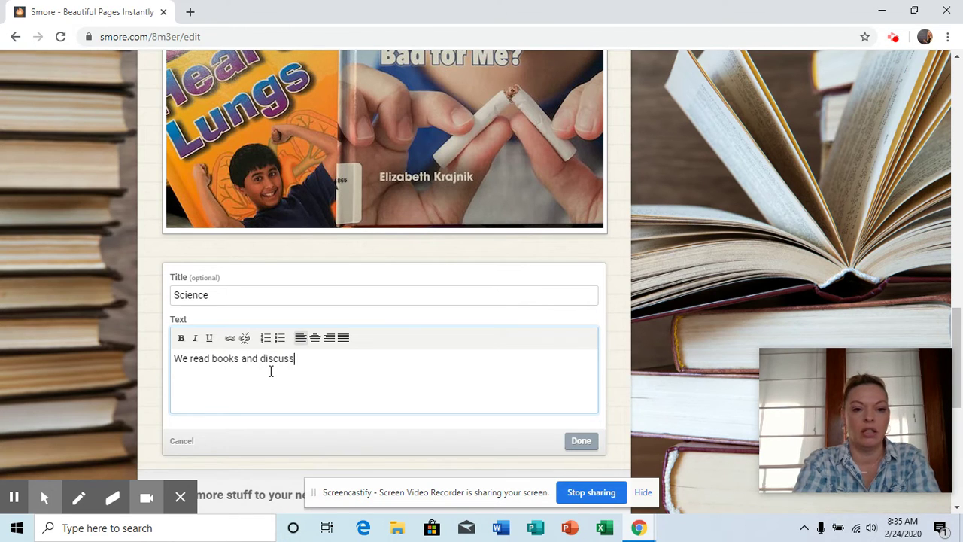
{"action": "type", "text": "ed how "}
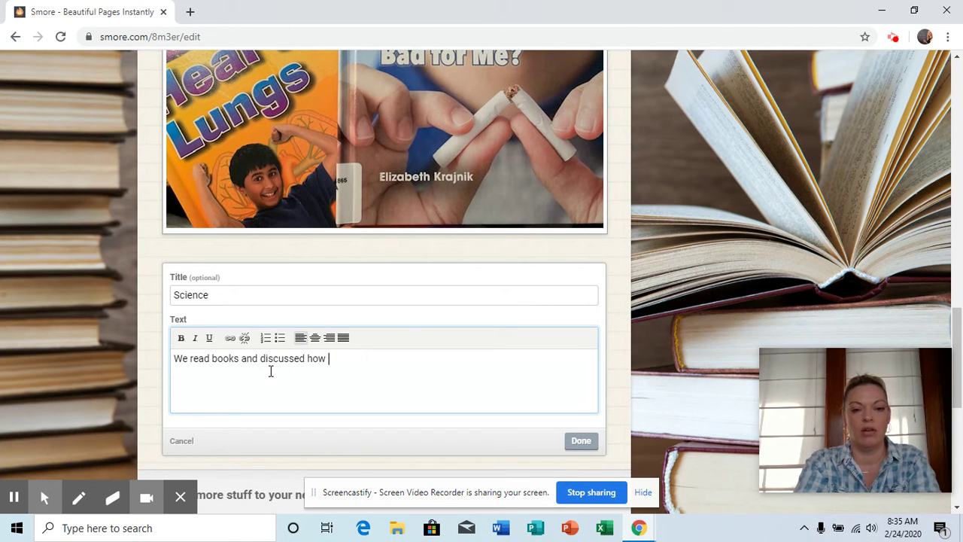
{"action": "type", "text": "lungs func"}
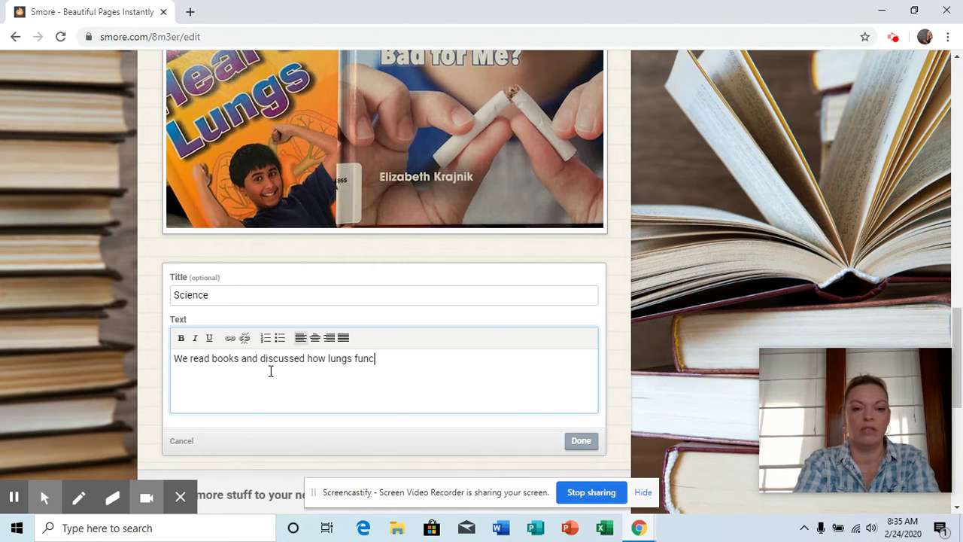
{"action": "type", "text": "tion and the dang"}
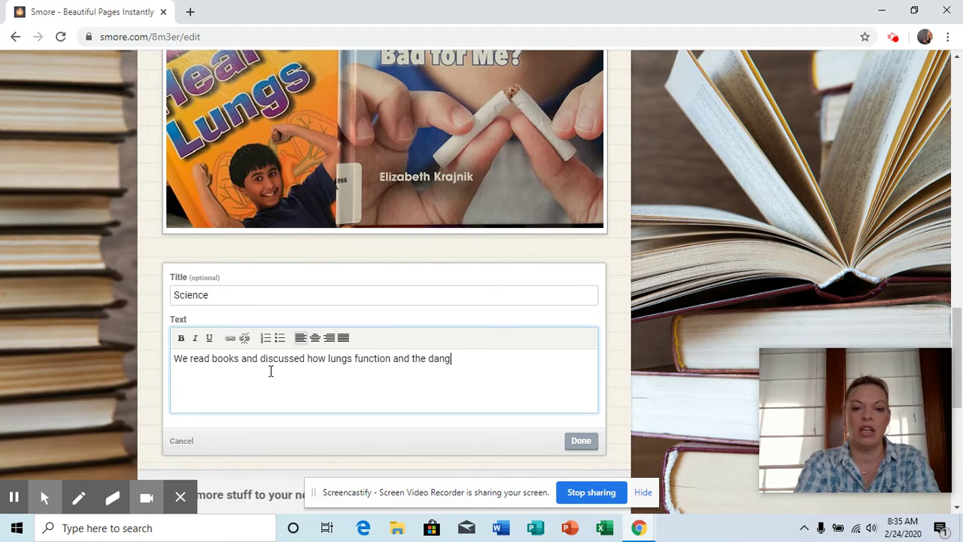
{"action": "type", "text": "ers of smoking."}
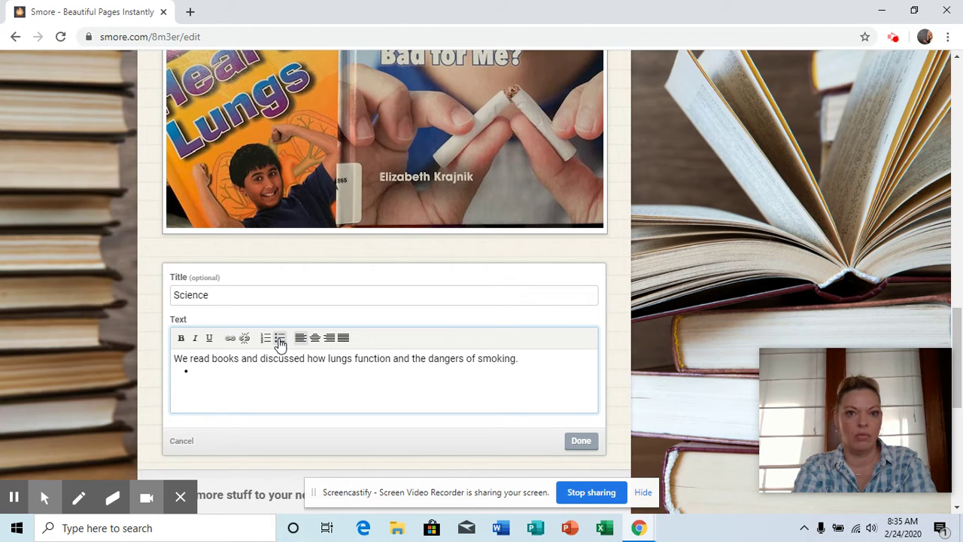
- Add the bullet "went on a field trip to the science center and focused on anatomy section" to the Science text and save the block
{"action": "type", "text": "went on a field"}
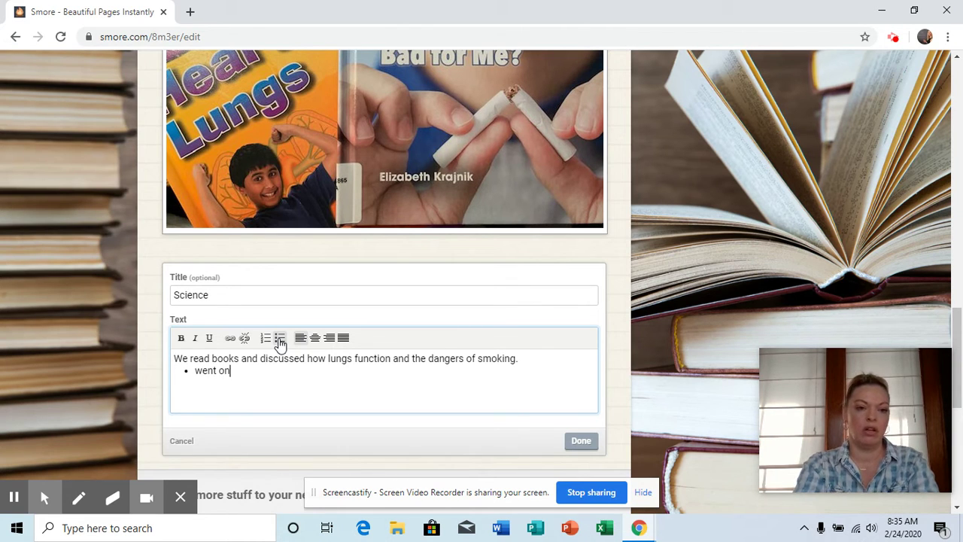
{"action": "key", "text": "BackSpace"}
{"action": "key", "text": "BackSpace"}
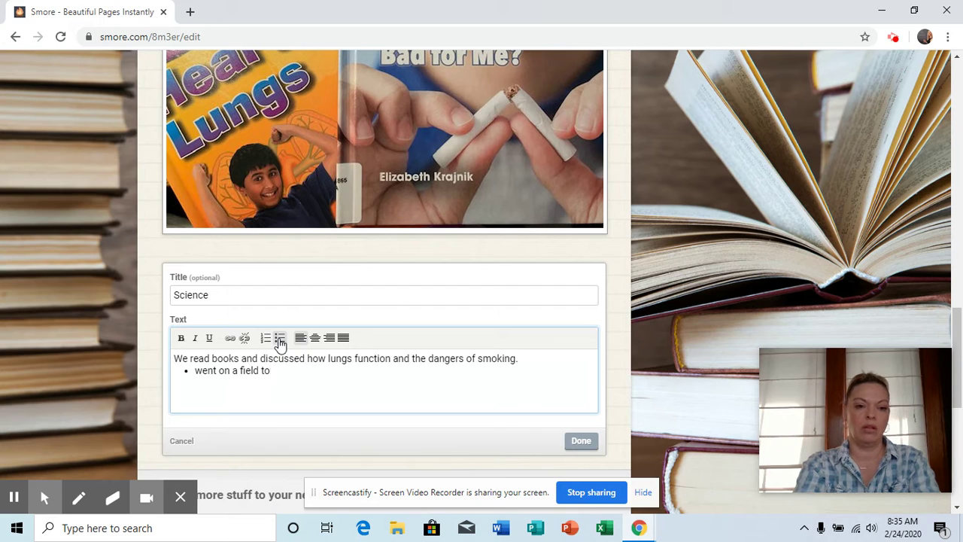
{"action": "type", "text": "rip to the science center "}
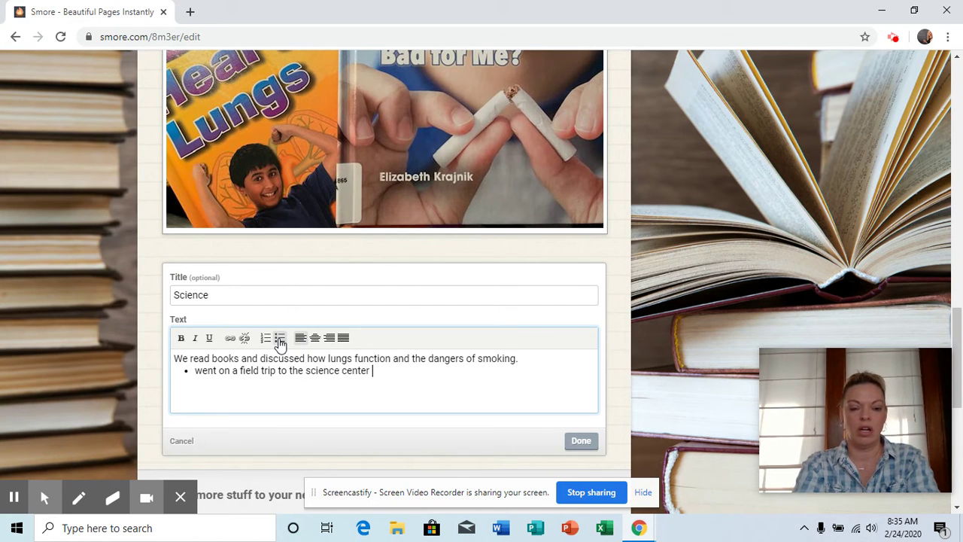
{"action": "type", "text": "and focuse"}
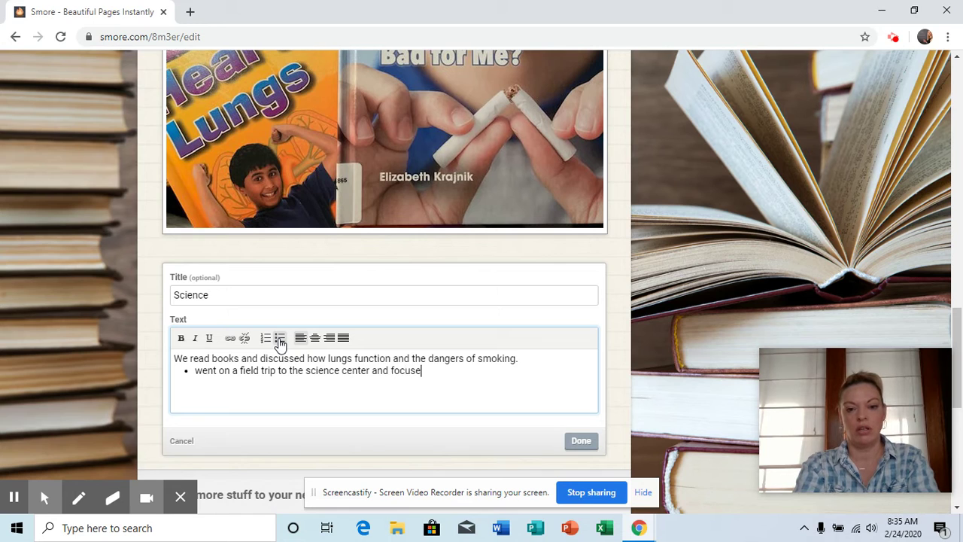
{"action": "type", "text": "d on anatom"}
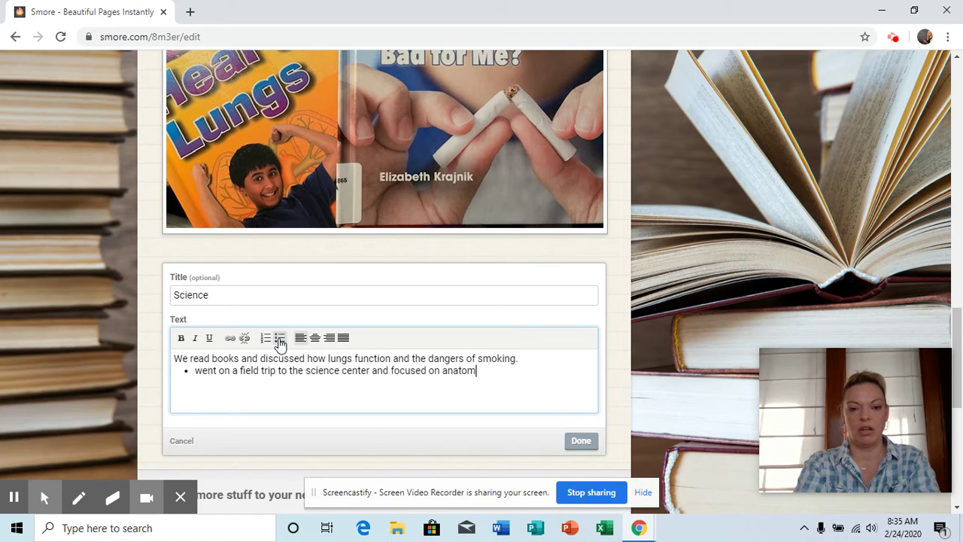
{"action": "type", "text": "y sectio"}
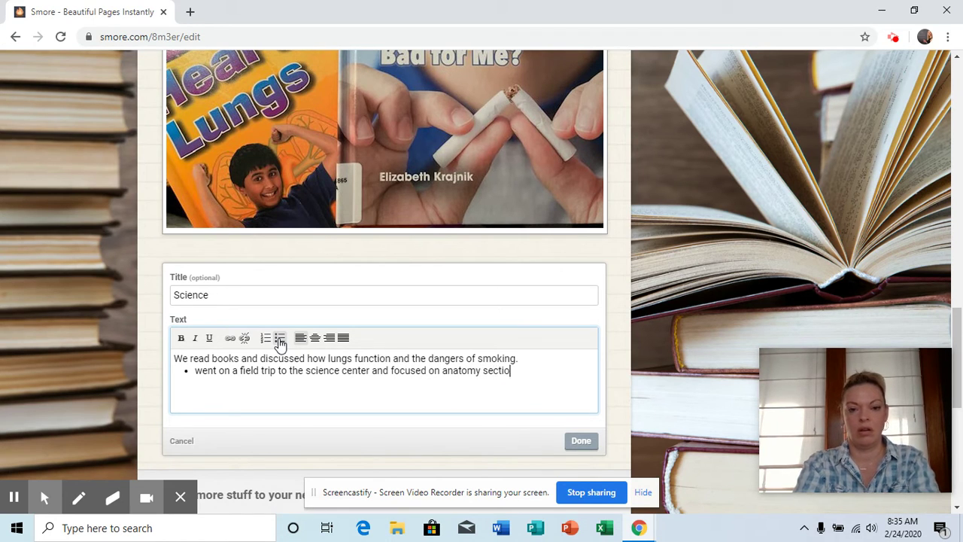
{"action": "type", "text": "n"}
{"action": "key", "text": "Return"}
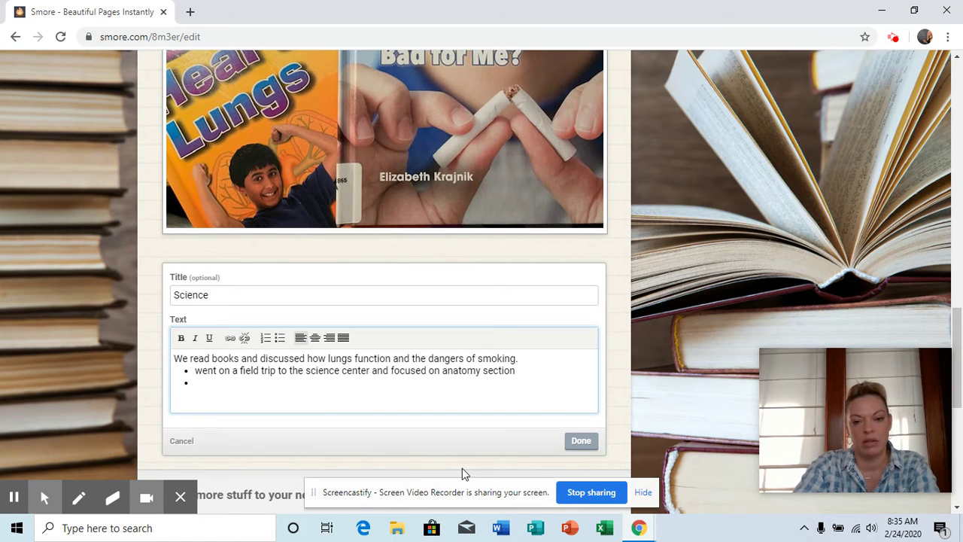
{"action": "left_click", "coordinate": [579, 442]}
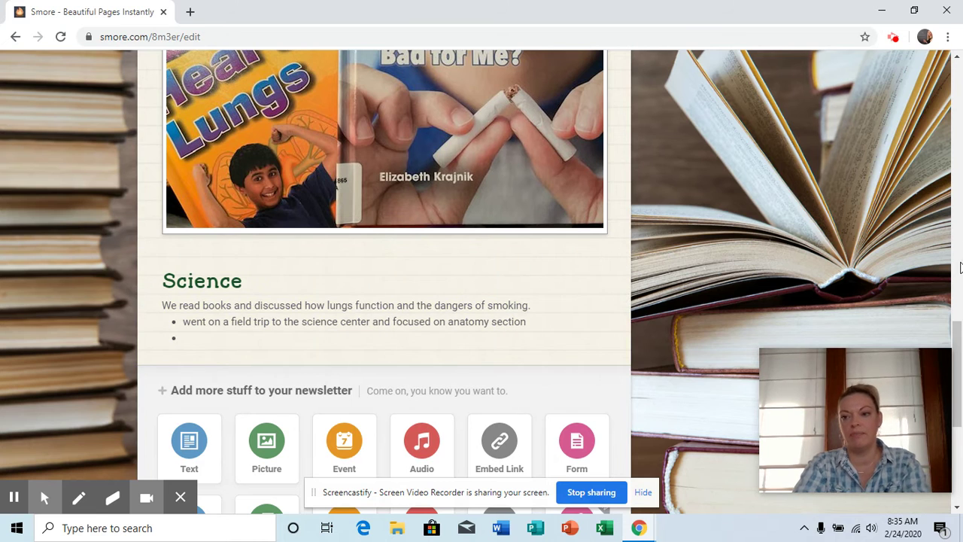
{"action": "scroll", "coordinate": [957, 338], "scroll_direction": "down", "scroll_amount": 3}
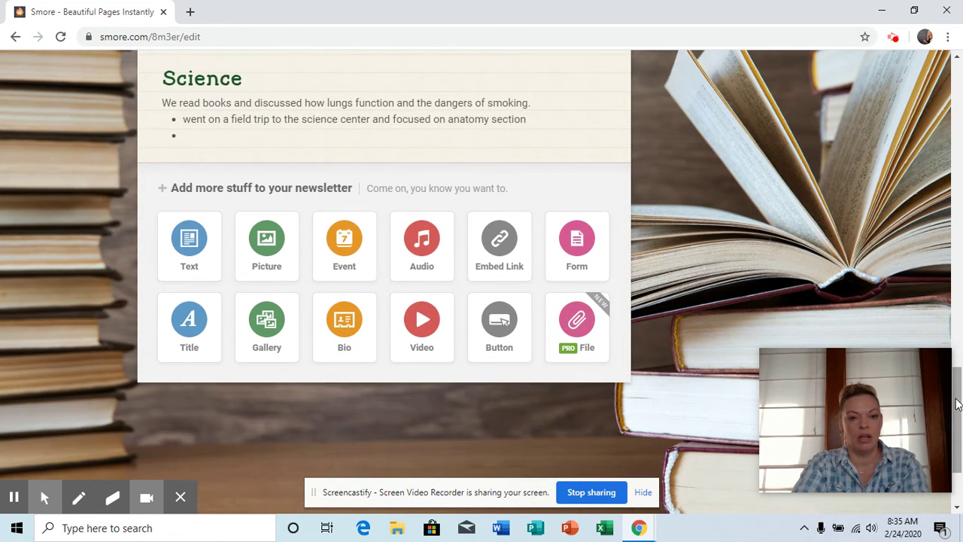
{"action": "left_click", "coordinate": [267, 249]}
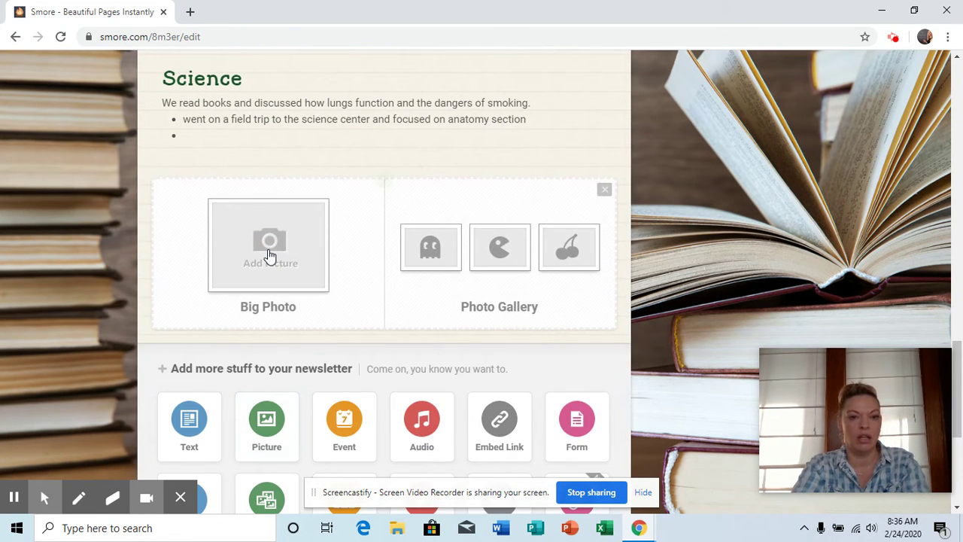
{"action": "left_click", "coordinate": [269, 255]}
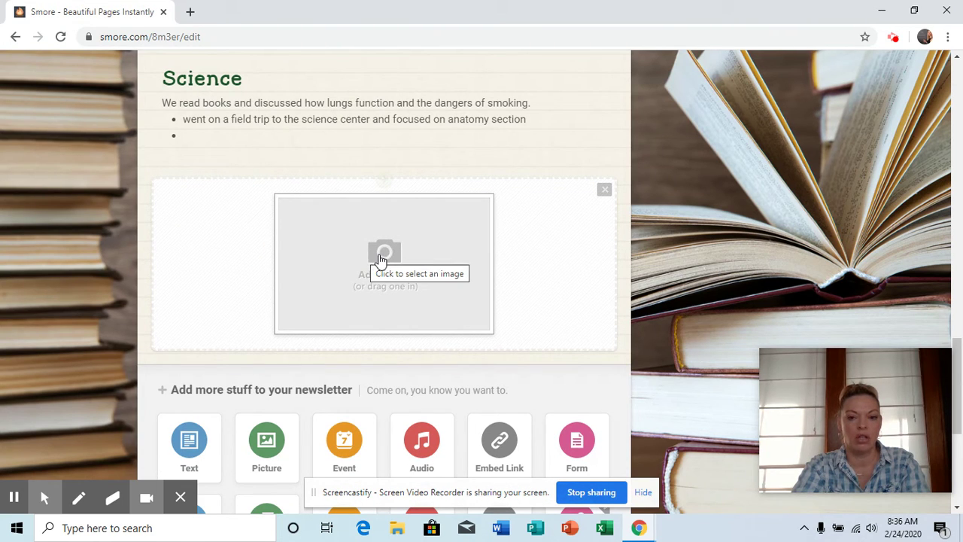
{"action": "left_click", "coordinate": [604, 191]}
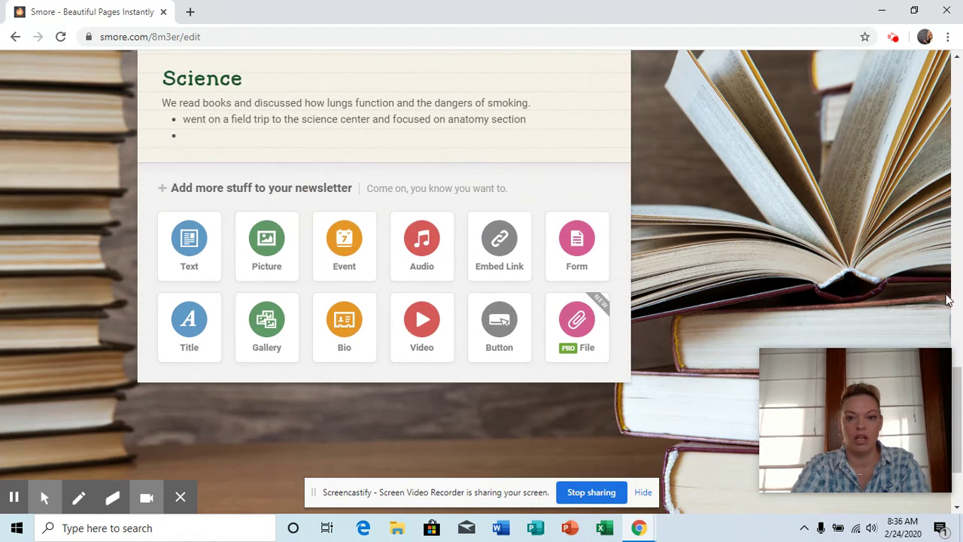
- Add a picture gallery below the Science block, with the Multiplication and Word Problems images in its first two slots
{"action": "left_click", "coordinate": [259, 326]}
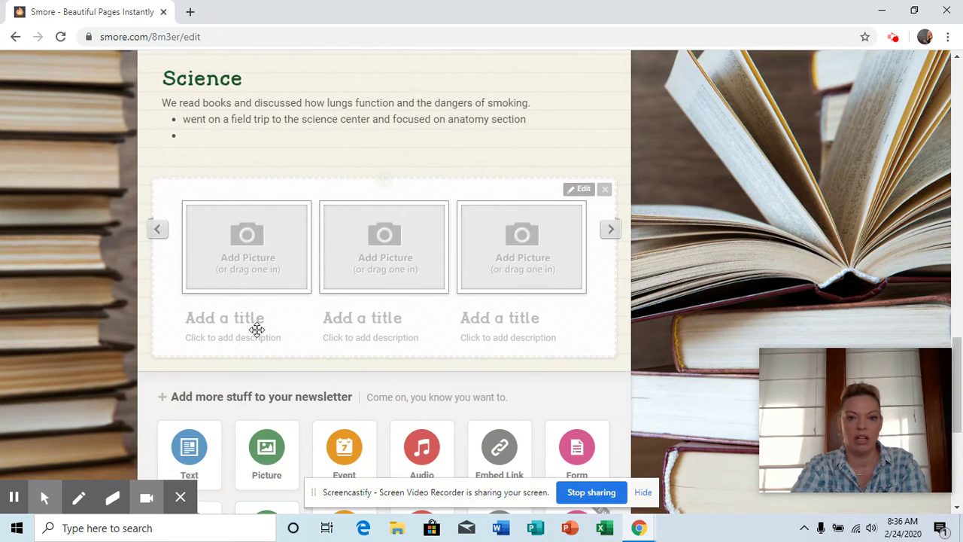
{"action": "left_click", "coordinate": [254, 238]}
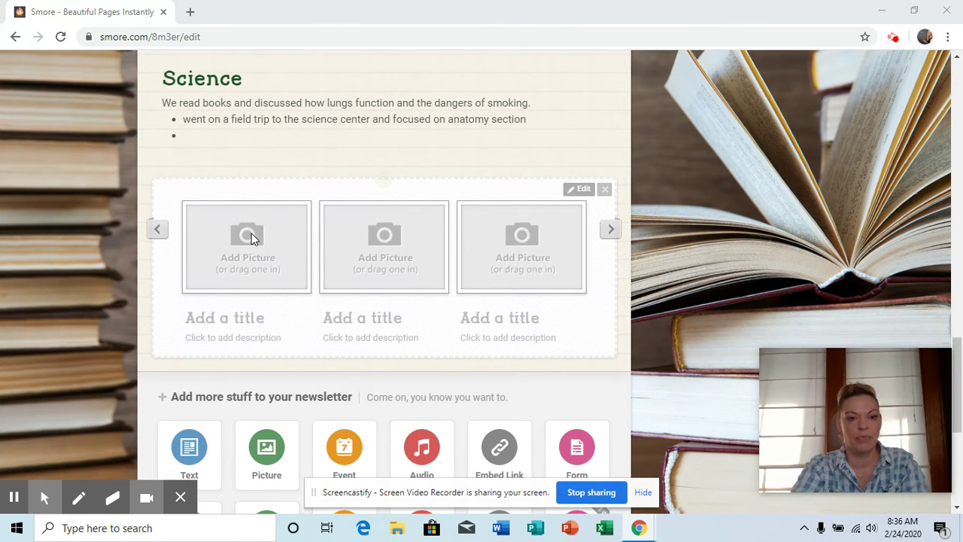
{"action": "left_click", "coordinate": [247, 192]}
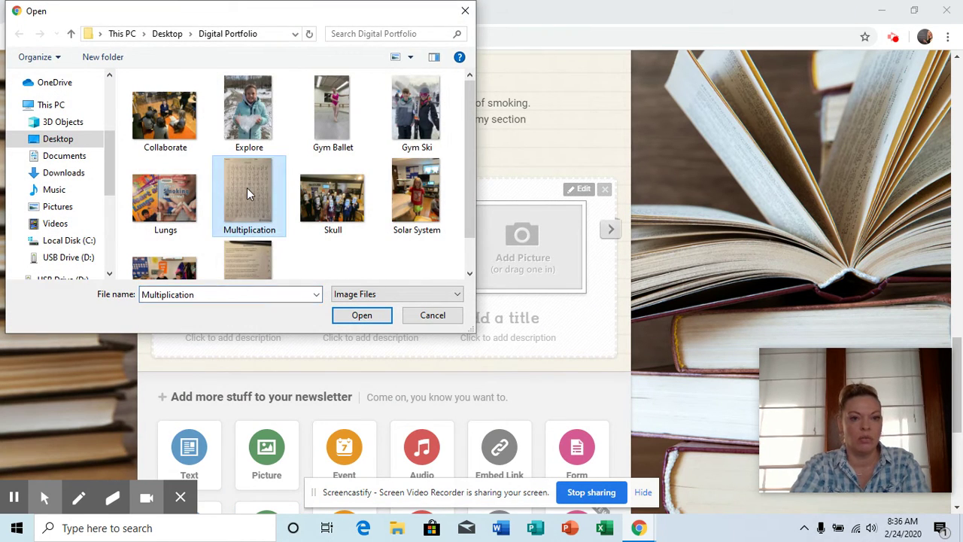
{"action": "left_click", "coordinate": [361, 315]}
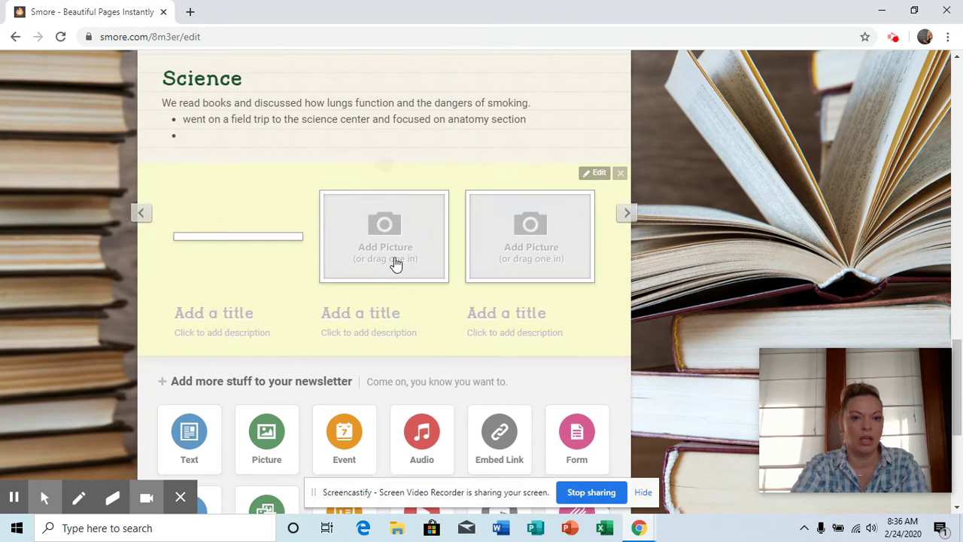
{"action": "left_click", "coordinate": [394, 258]}
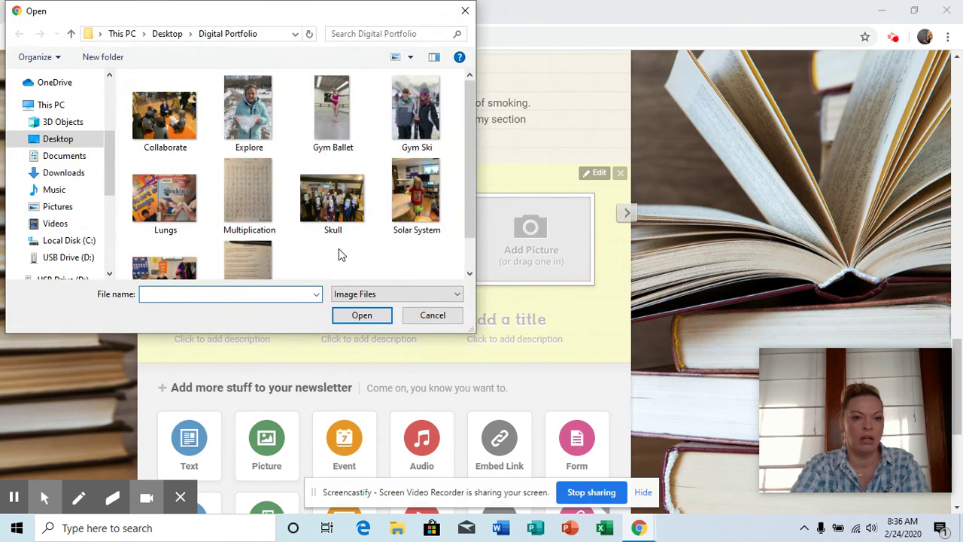
{"action": "left_click", "coordinate": [262, 244]}
{"action": "left_click", "coordinate": [376, 318]}
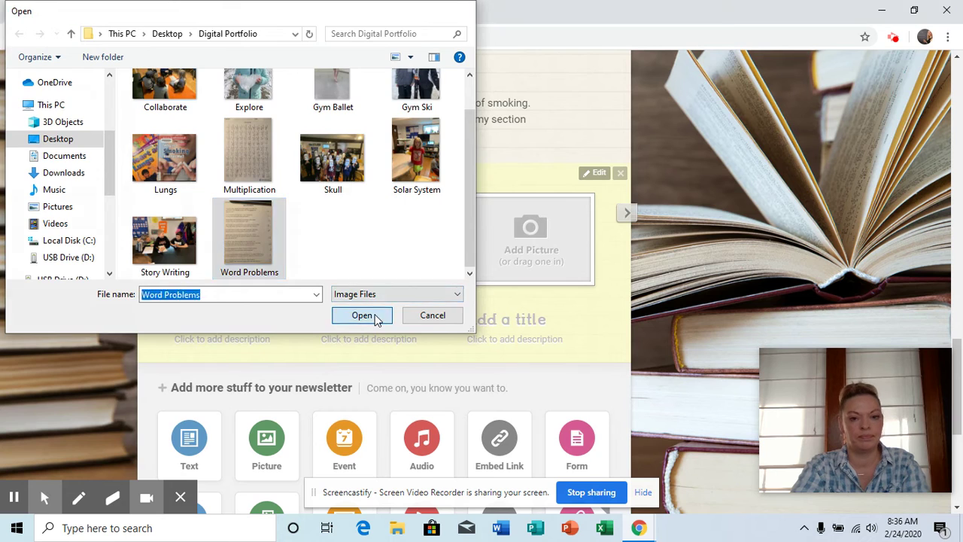
- Title the first picture of the new gallery "Multiplication"
{"action": "left_click", "coordinate": [227, 325]}
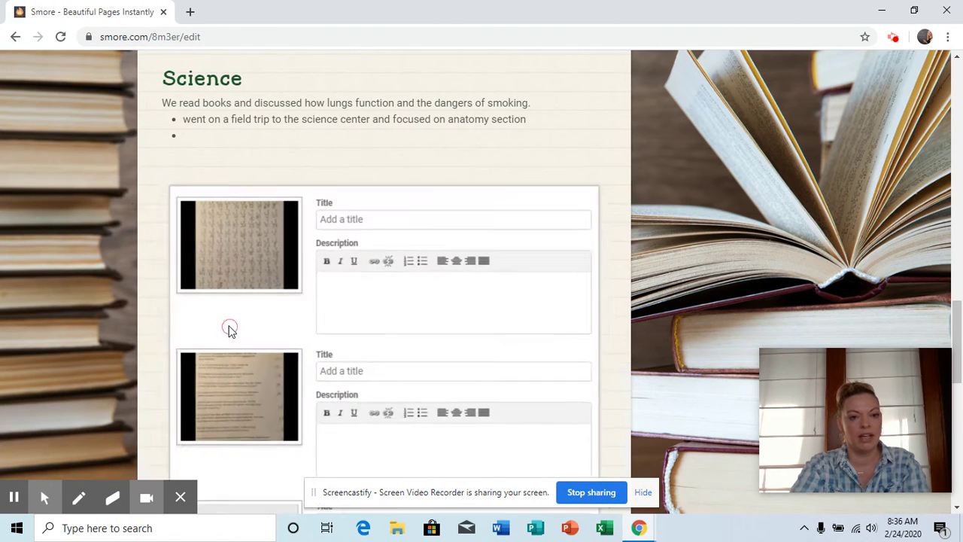
{"action": "type", "text": "M"}
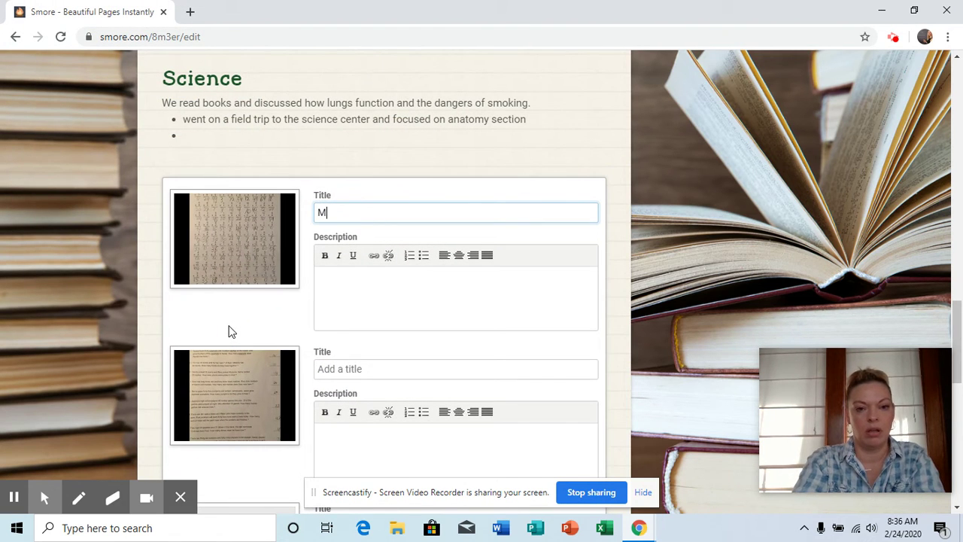
{"action": "type", "text": "ultipplic"}
{"action": "key", "text": "BackSpace"}
{"action": "key", "text": "BackSpace"}
{"action": "key", "text": "BackSpace"}
{"action": "key", "text": "BackSpace"}
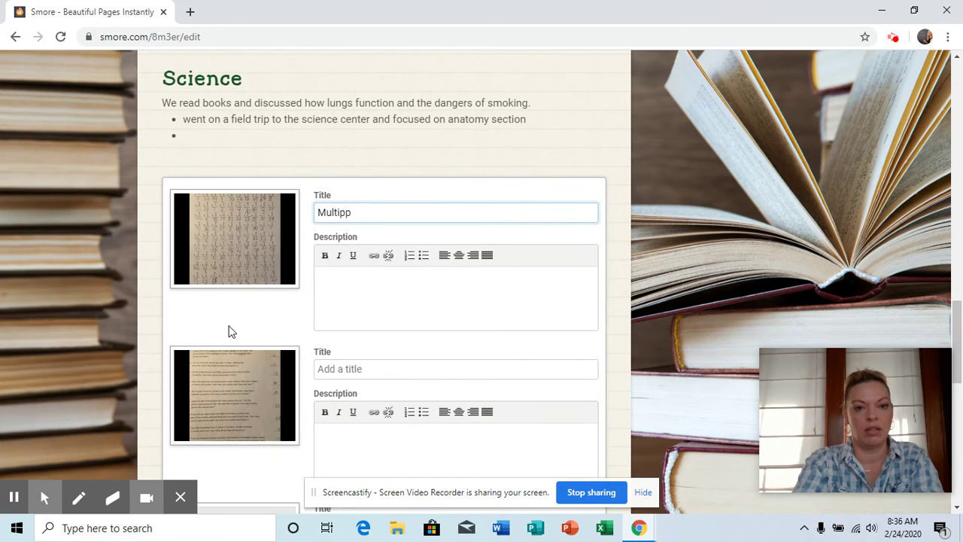
{"action": "type", "text": "licaty"}
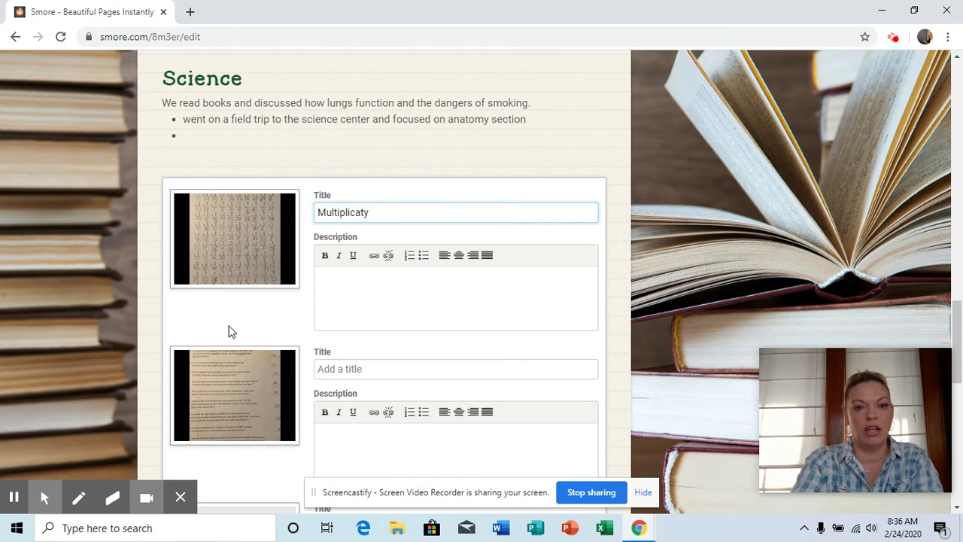
{"action": "type", "text": "ioion"}
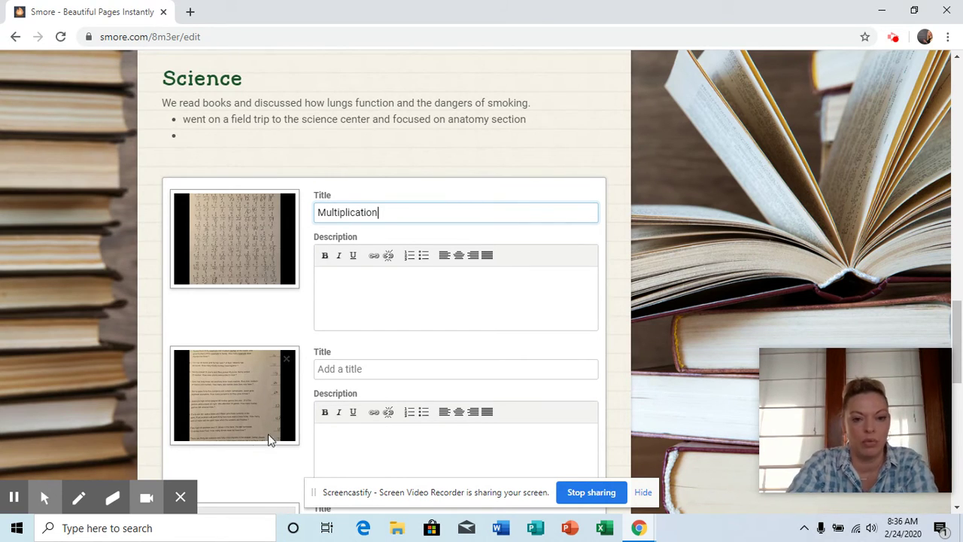
- Title the gallery's second picture "Word Problems" and save the gallery
{"action": "left_click", "coordinate": [394, 369]}
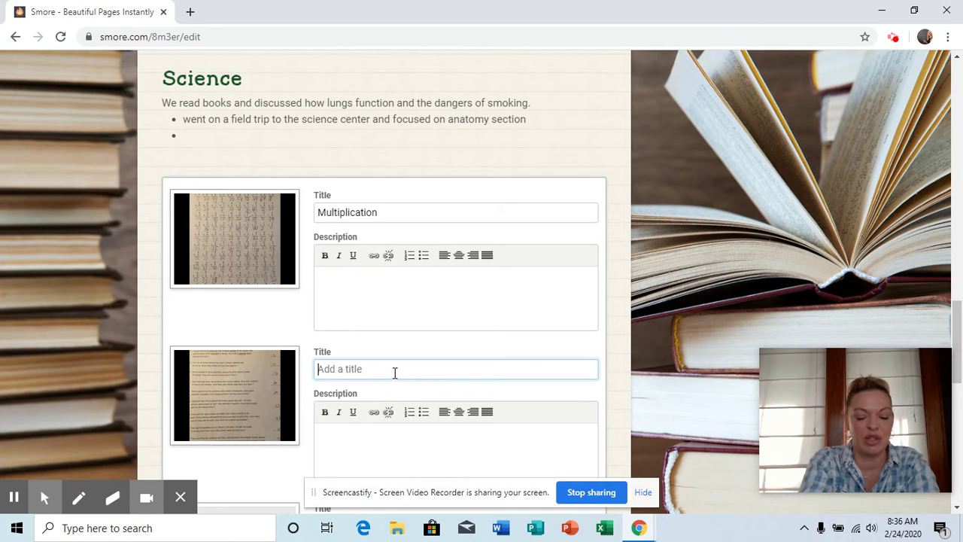
{"action": "type", "text": "Word"}
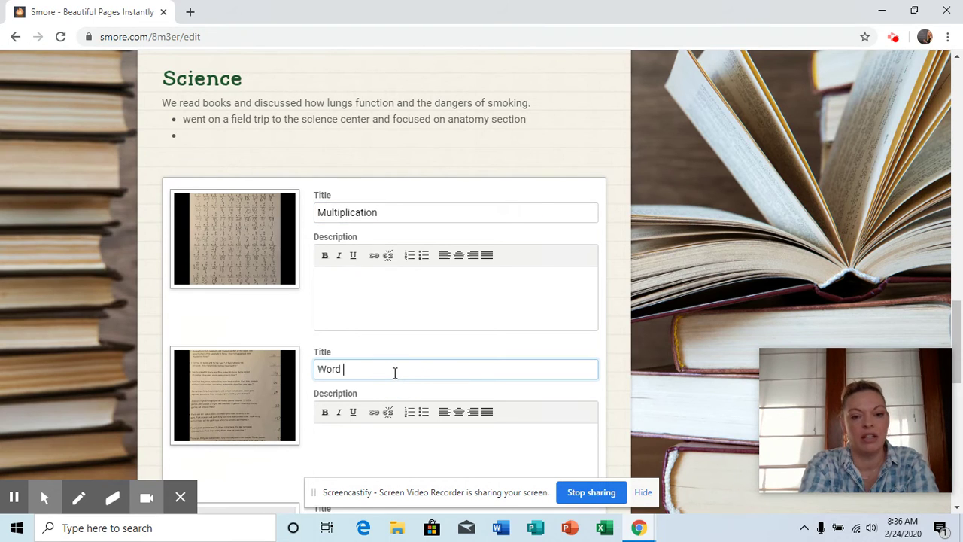
{"action": "type", "text": " Problems"}
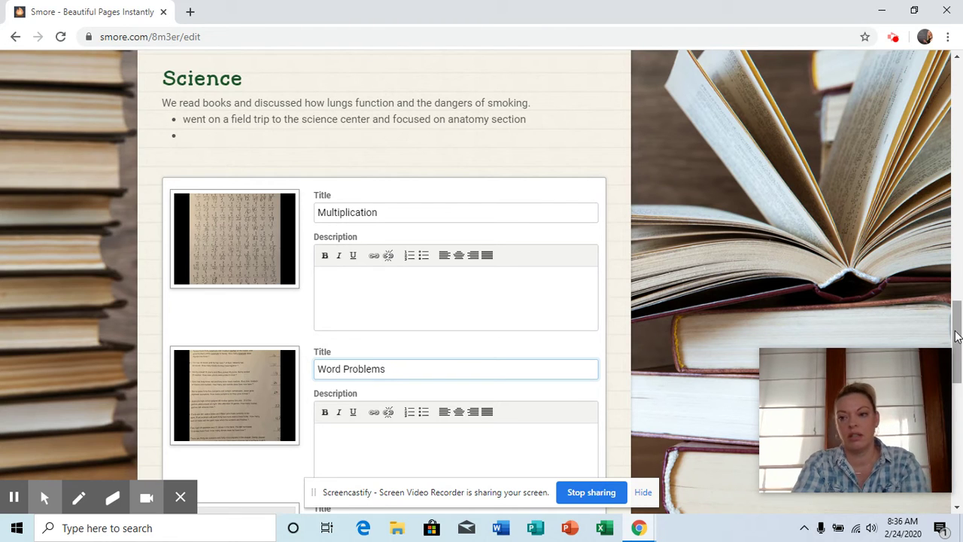
{"action": "left_click_drag", "start_coordinate": [955, 328], "coordinate": [960, 398]}
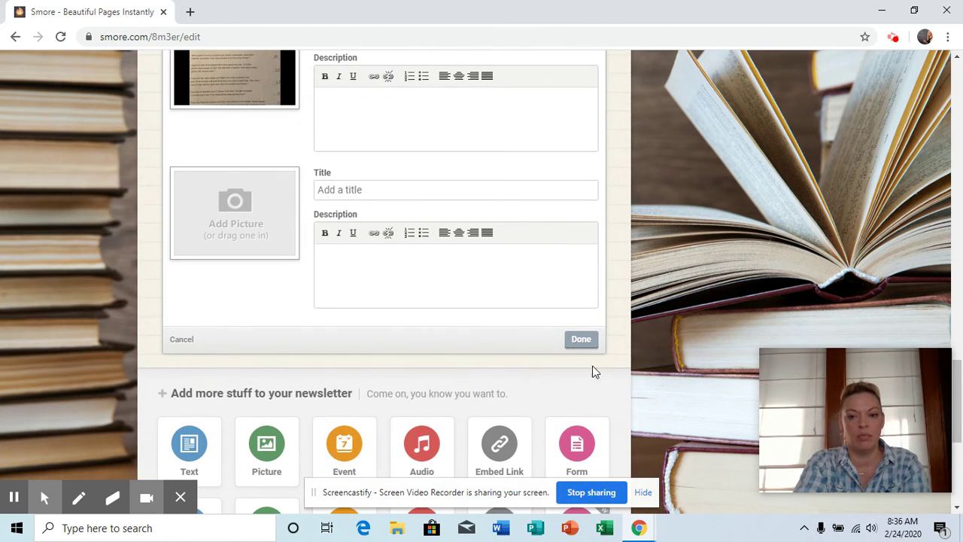
{"action": "left_click", "coordinate": [576, 340]}
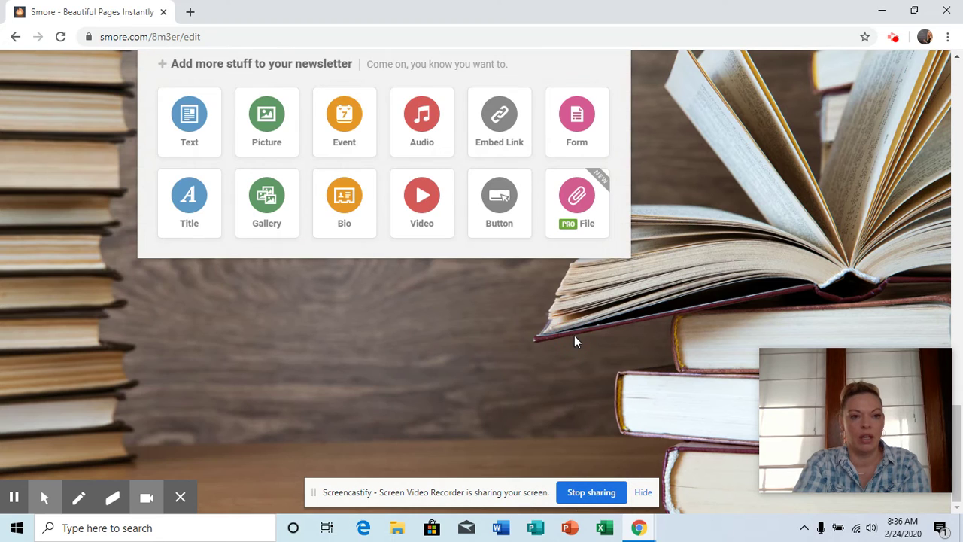
- Add a text block below the last gallery, title it "Math" and start a bulleted list in its text
{"action": "left_click", "coordinate": [200, 138]}
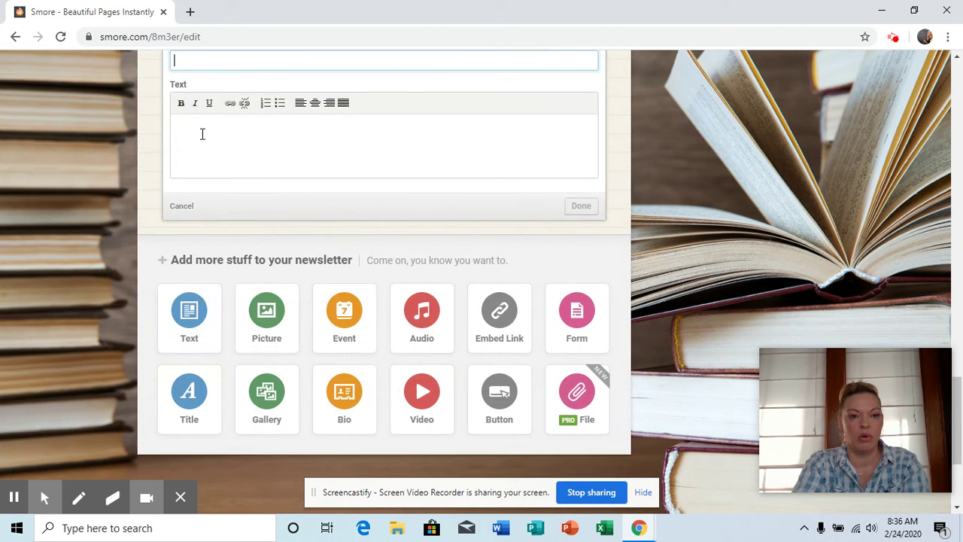
{"action": "type", "text": "Math"}
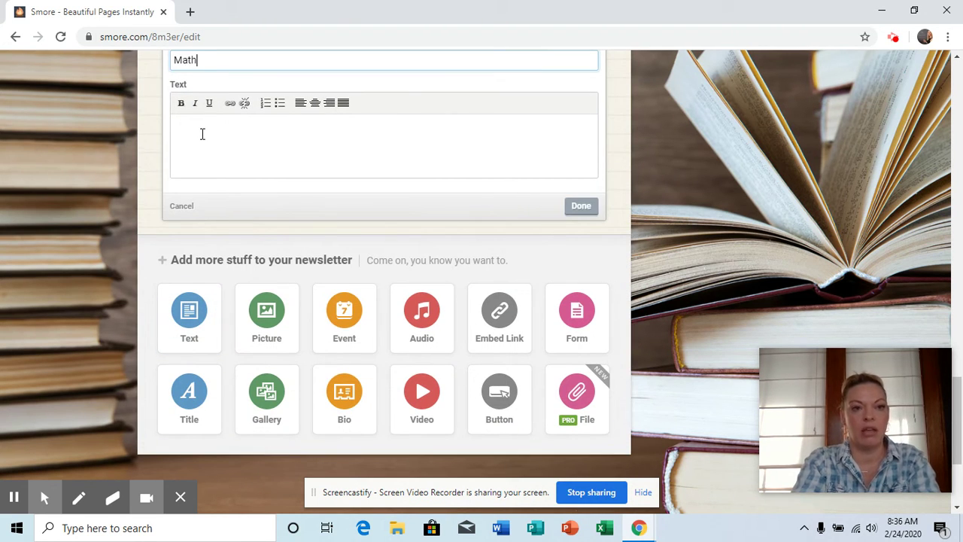
{"action": "left_click", "coordinate": [189, 135]}
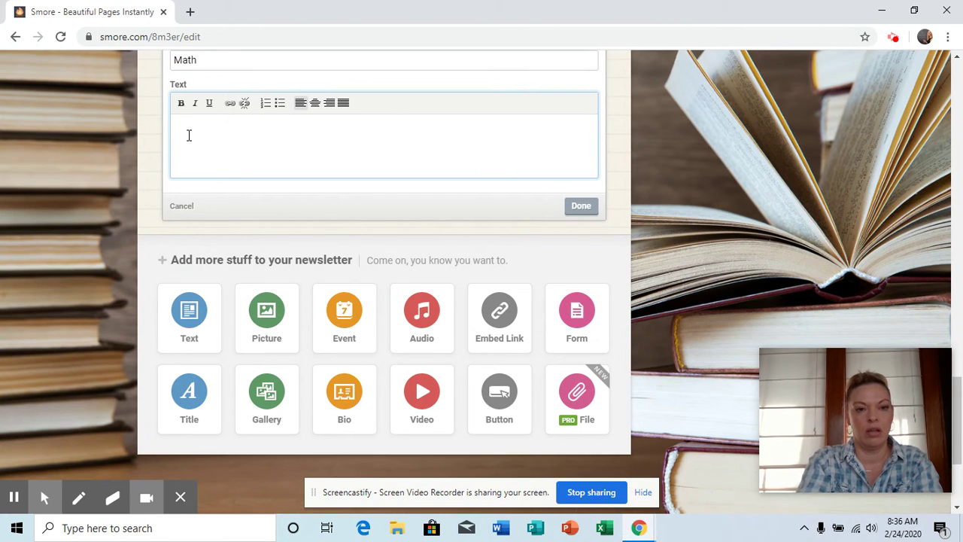
{"action": "left_click", "coordinate": [279, 103]}
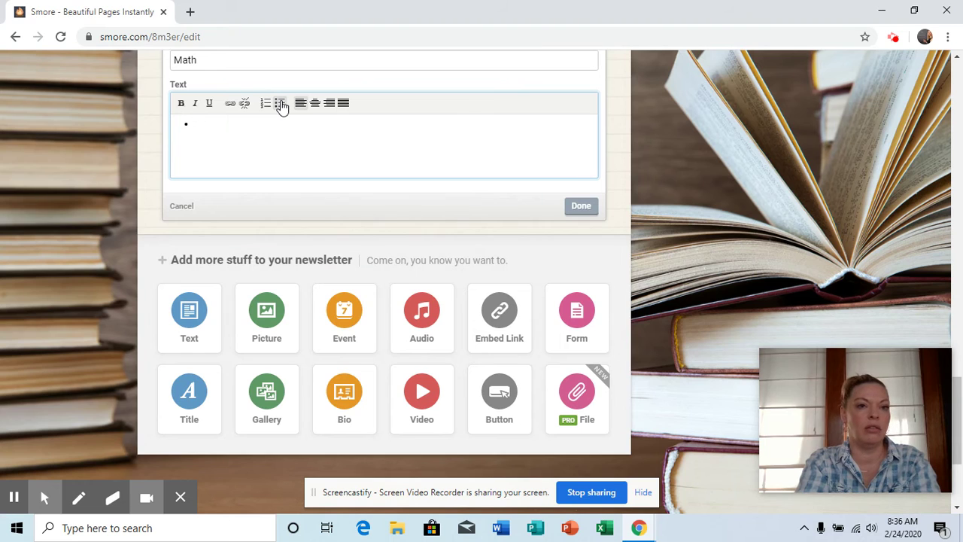
- Enter "We began learning the multiplications families" as the first bullet of the Math text
{"action": "type", "text": "We "}
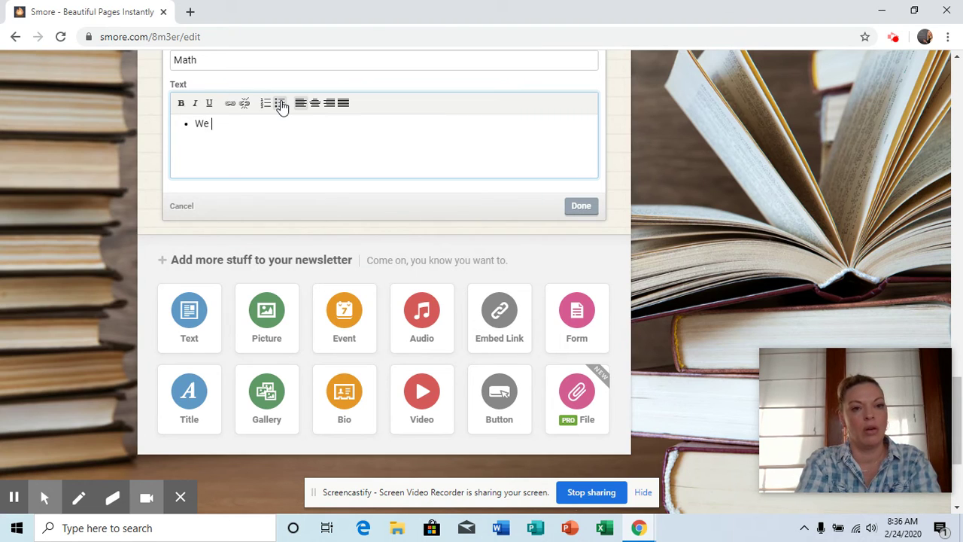
{"action": "type", "text": "began foc"}
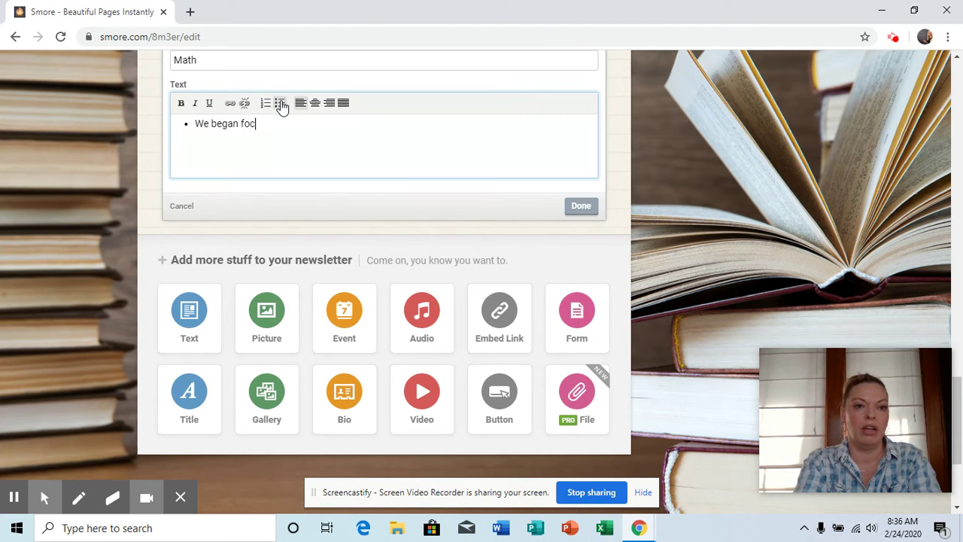
{"action": "key", "text": "BackSpace"}
{"action": "key", "text": "BackSpace"}
{"action": "key", "text": "BackSpace"}
{"action": "type", "text": "learning the "}
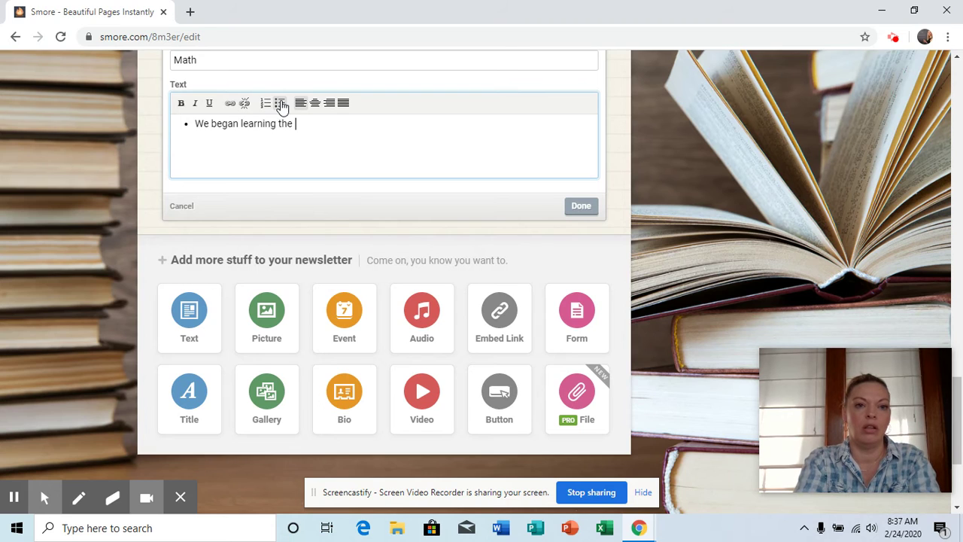
{"action": "type", "text": "multipications fam"}
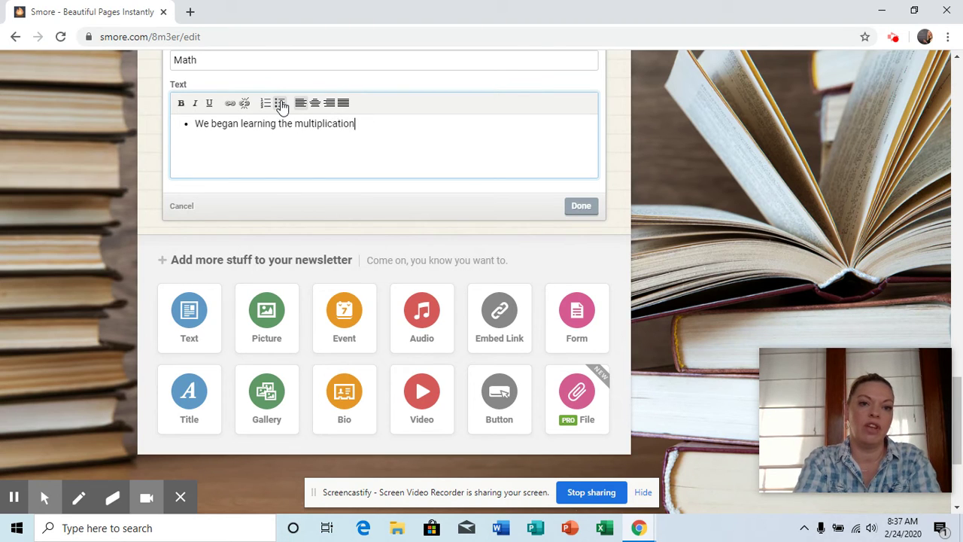
{"action": "type", "text": "ilies"}
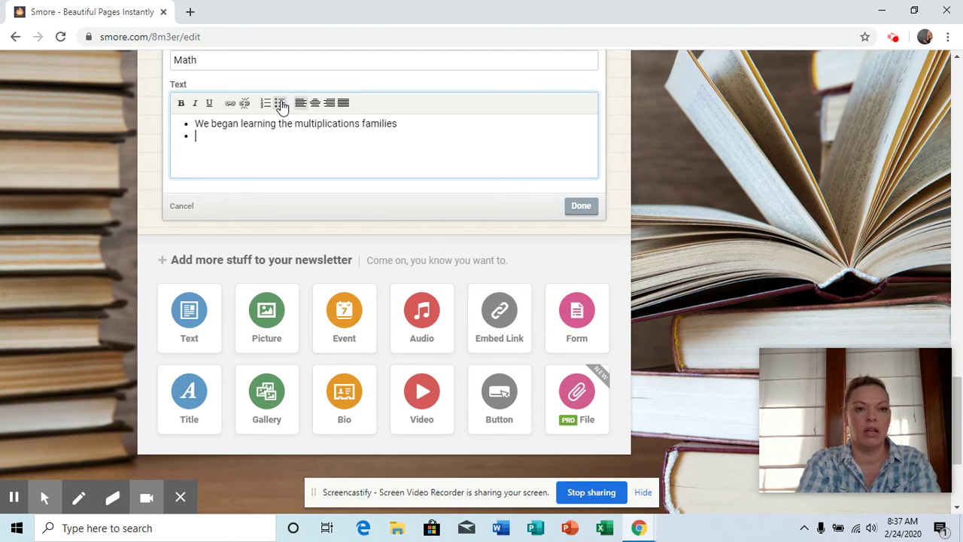
- Add the bullet "We focused on word problems" to the Math text and save the block
{"action": "type", "text": "We focu"}
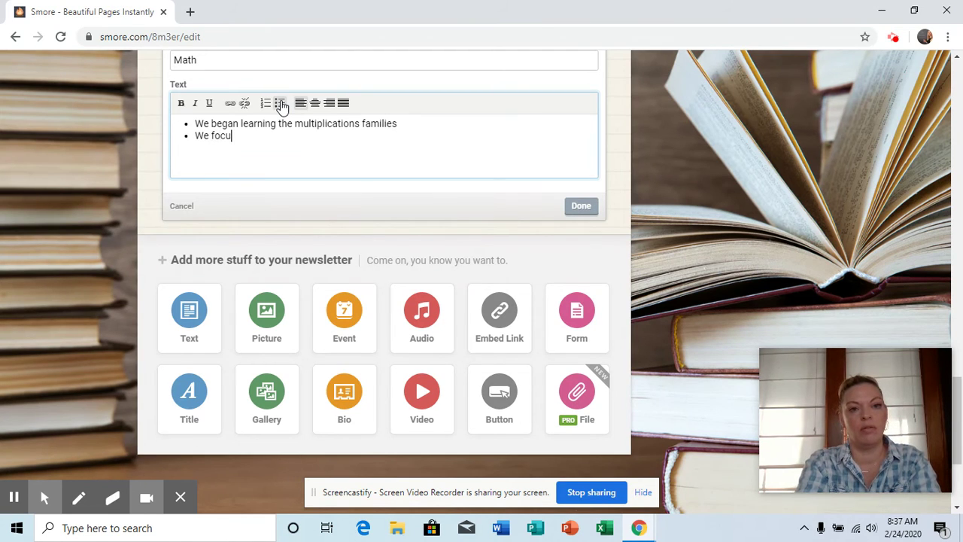
{"action": "type", "text": "sed on wor"}
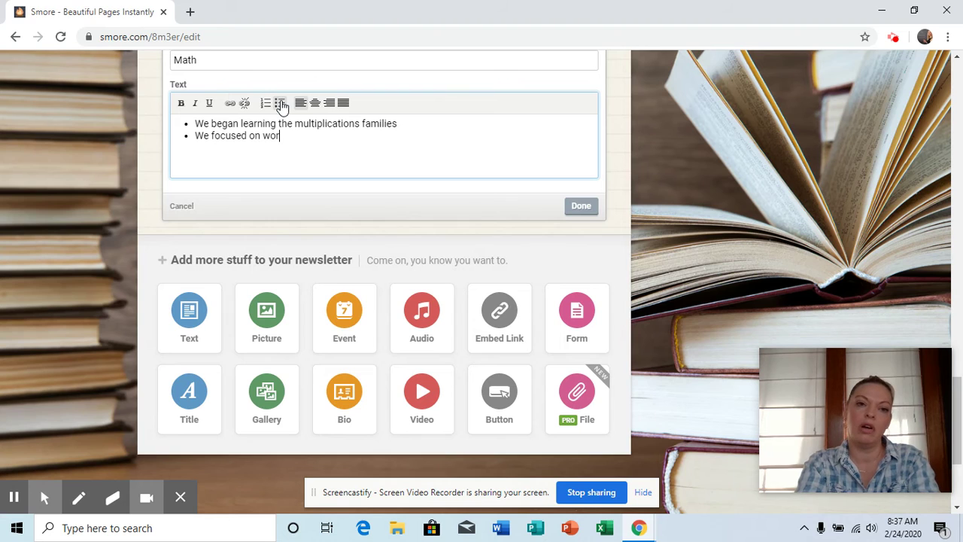
{"action": "type", "text": "d problems"}
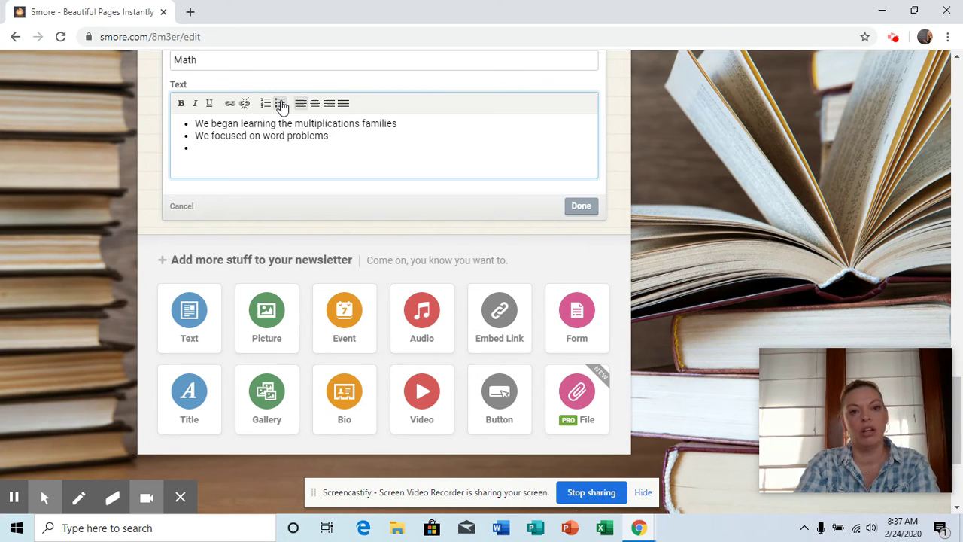
{"action": "left_click", "coordinate": [580, 206]}
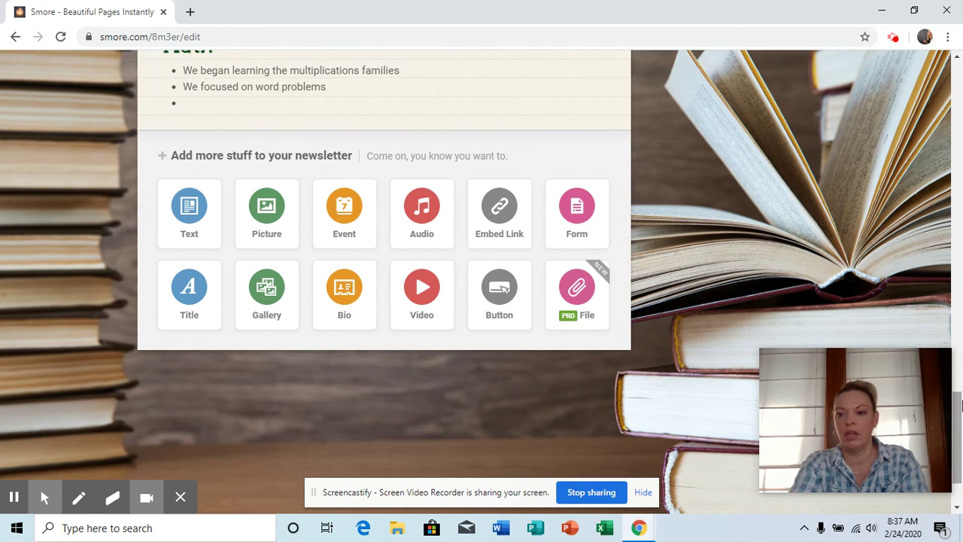
- Finish editing the newsletter and open its preview and sharing page
{"action": "left_click_drag", "start_coordinate": [957, 416], "coordinate": [958, 72]}
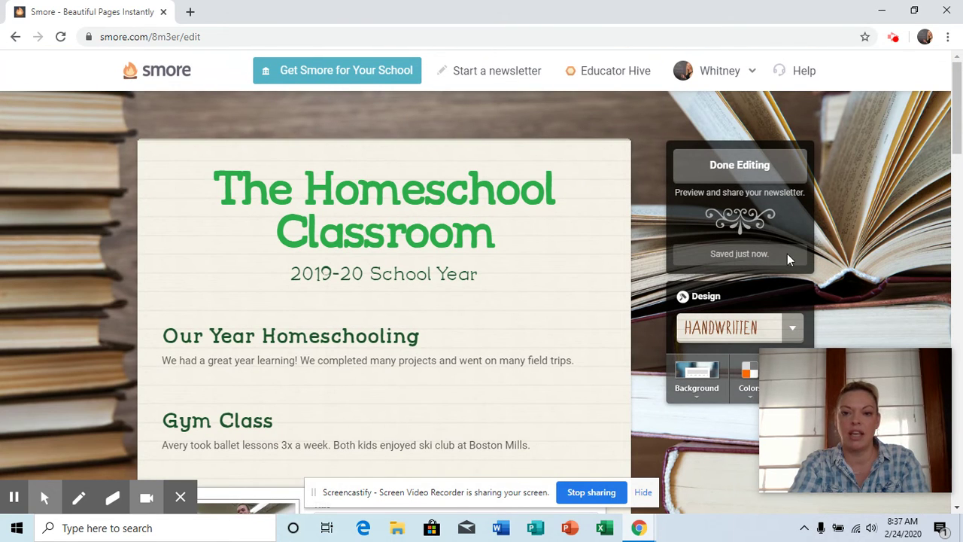
{"action": "left_click", "coordinate": [767, 167]}
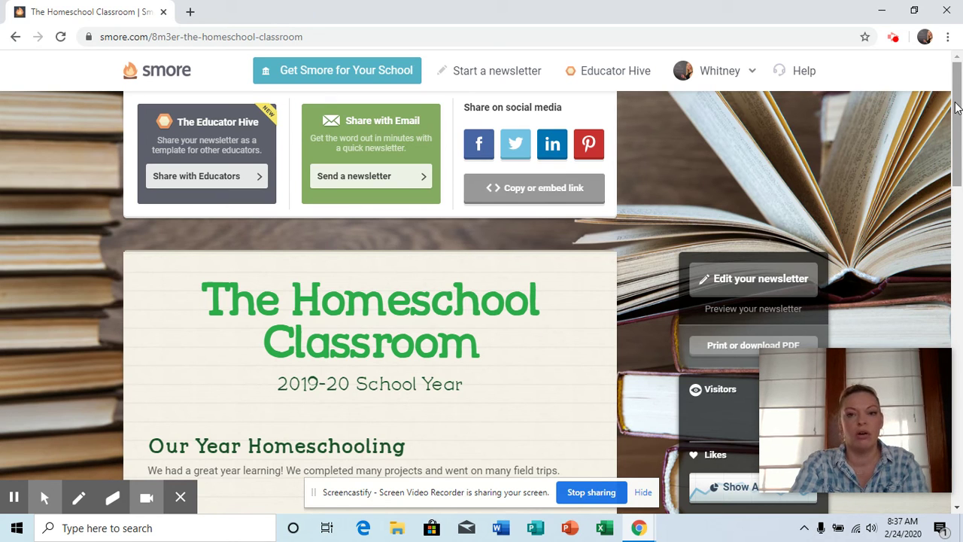
- Review the finished newsletter from its title through the last block, along with its sharing, PDF and analytics options
{"action": "left_click_drag", "start_coordinate": [957, 108], "coordinate": [960, 220]}
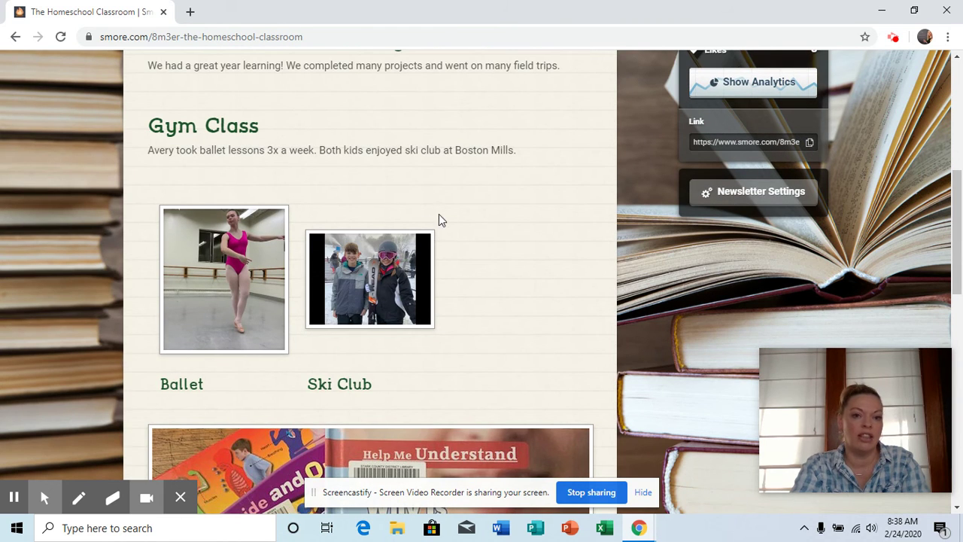
{"action": "left_click_drag", "start_coordinate": [958, 203], "coordinate": [960, 408]}
{"action": "left_click_drag", "start_coordinate": [960, 447], "coordinate": [955, 66]}
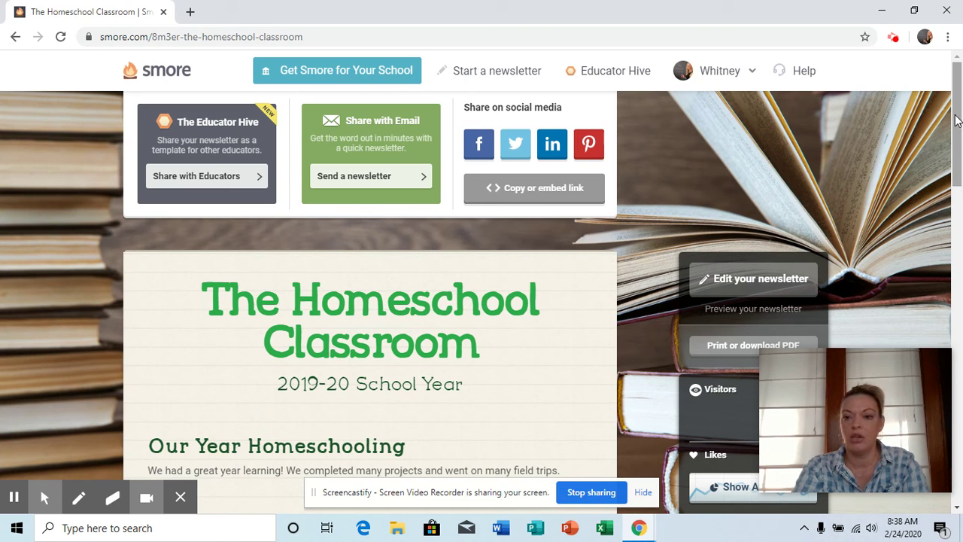
{"action": "left_click_drag", "start_coordinate": [957, 120], "coordinate": [960, 159]}
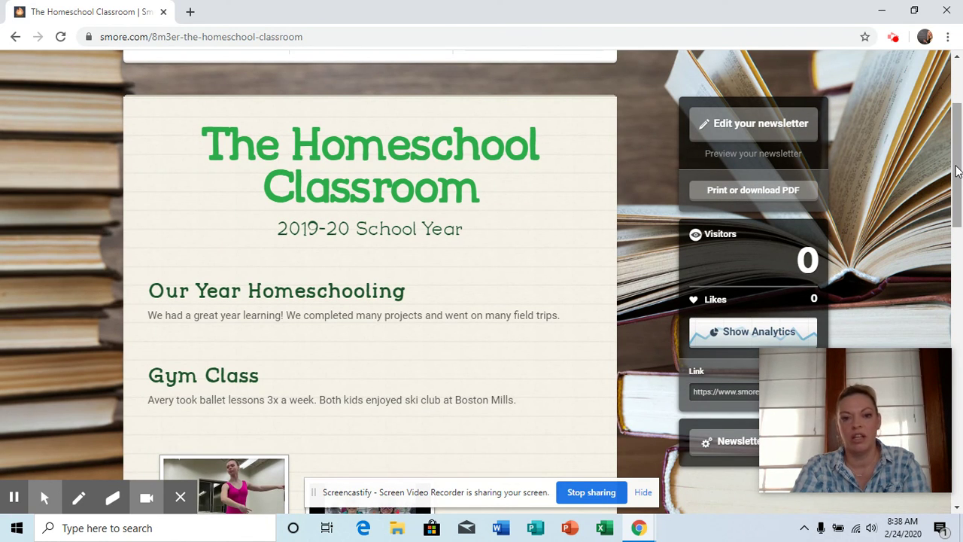
{"action": "left_click_drag", "start_coordinate": [957, 171], "coordinate": [959, 90]}
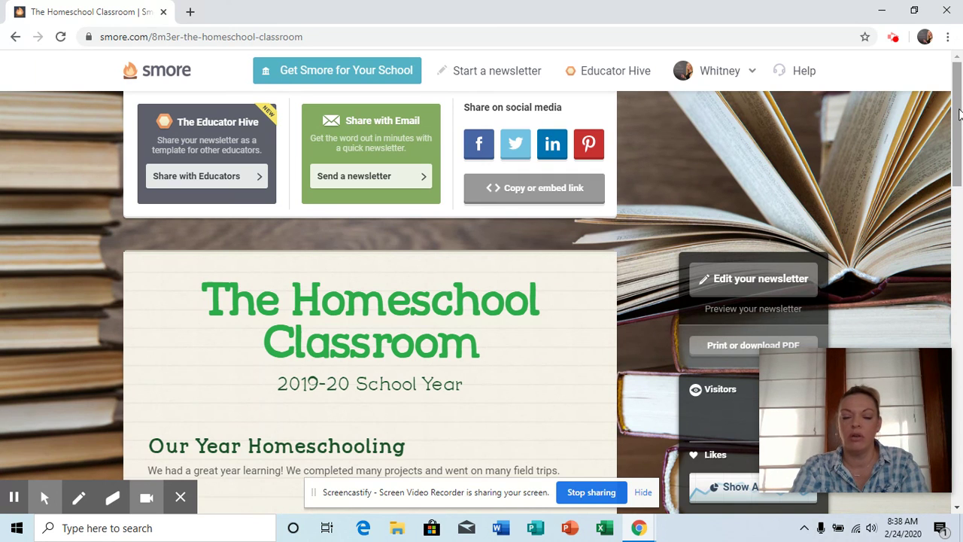
{"action": "left_click_drag", "start_coordinate": [958, 113], "coordinate": [961, 92]}
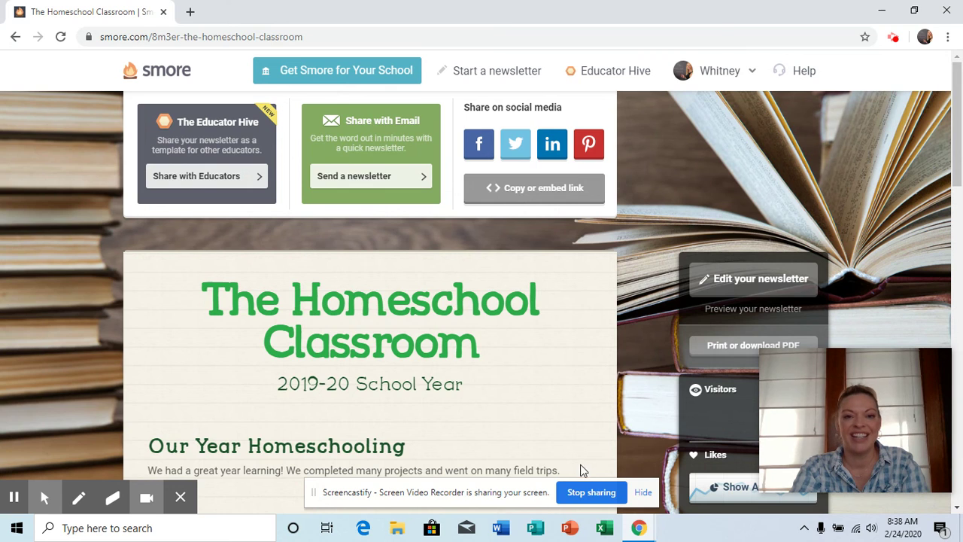